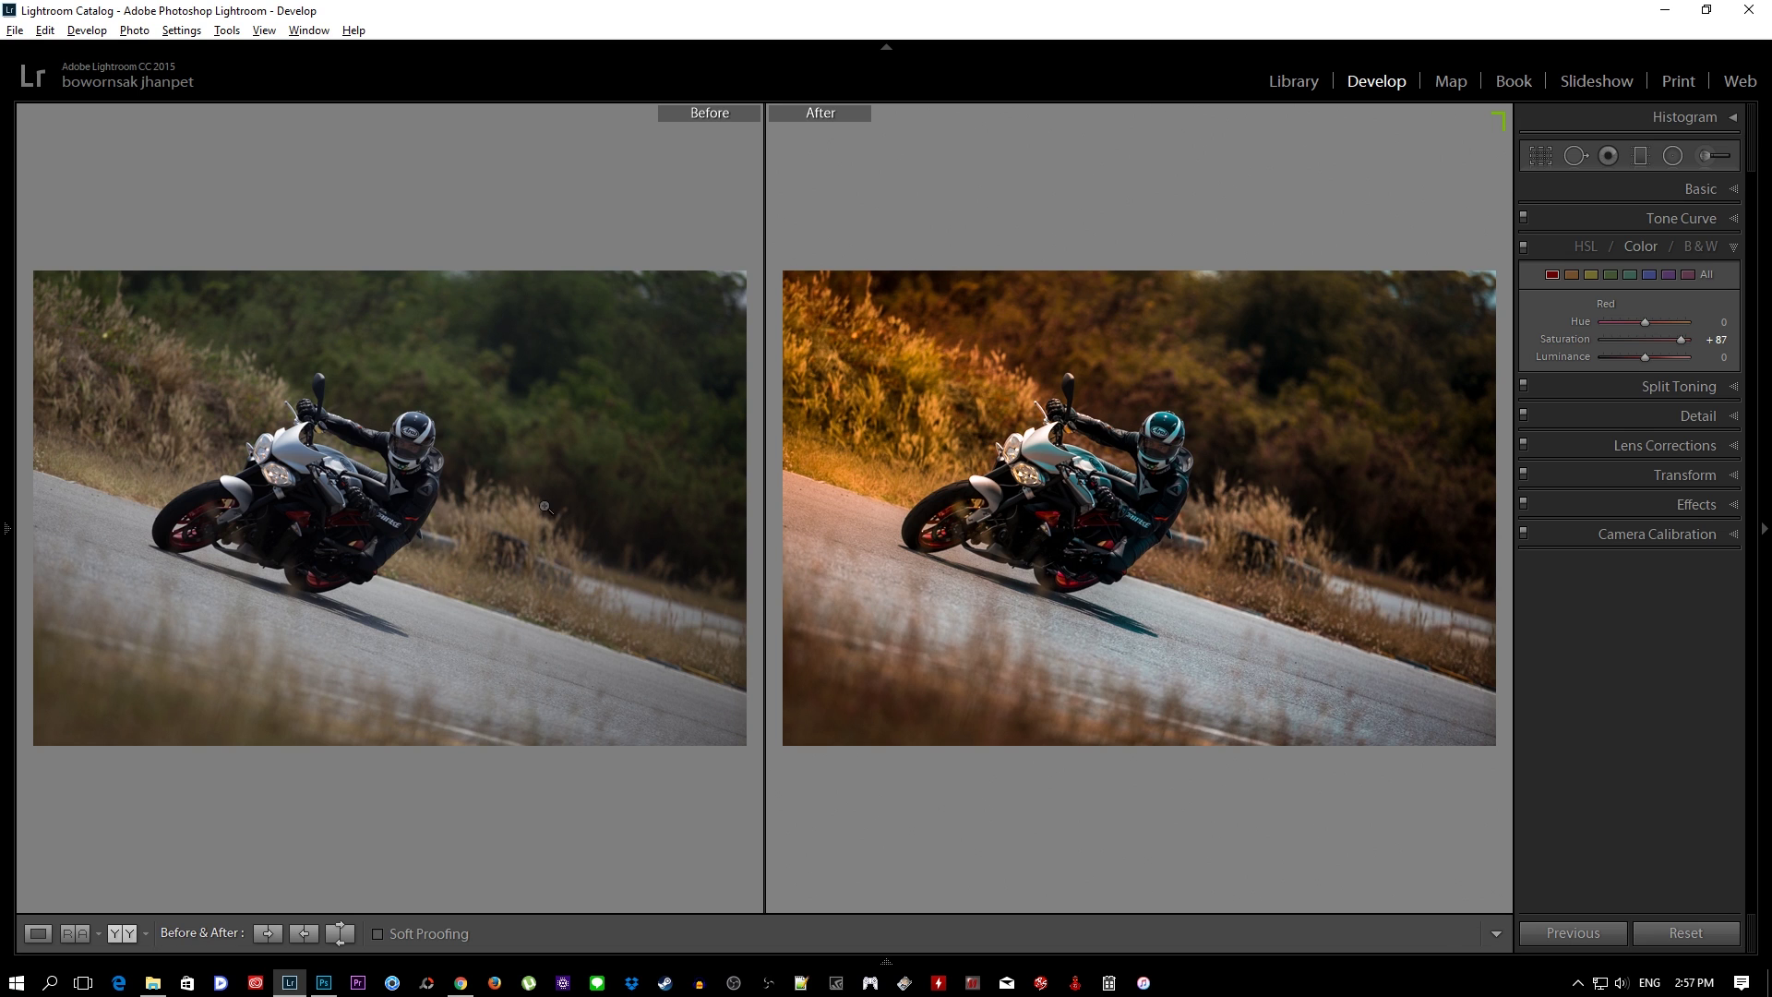
- Return to Loupe view and reset all previous edits on the motorcycle photo
{"action": "left_click", "coordinate": [38, 933]}
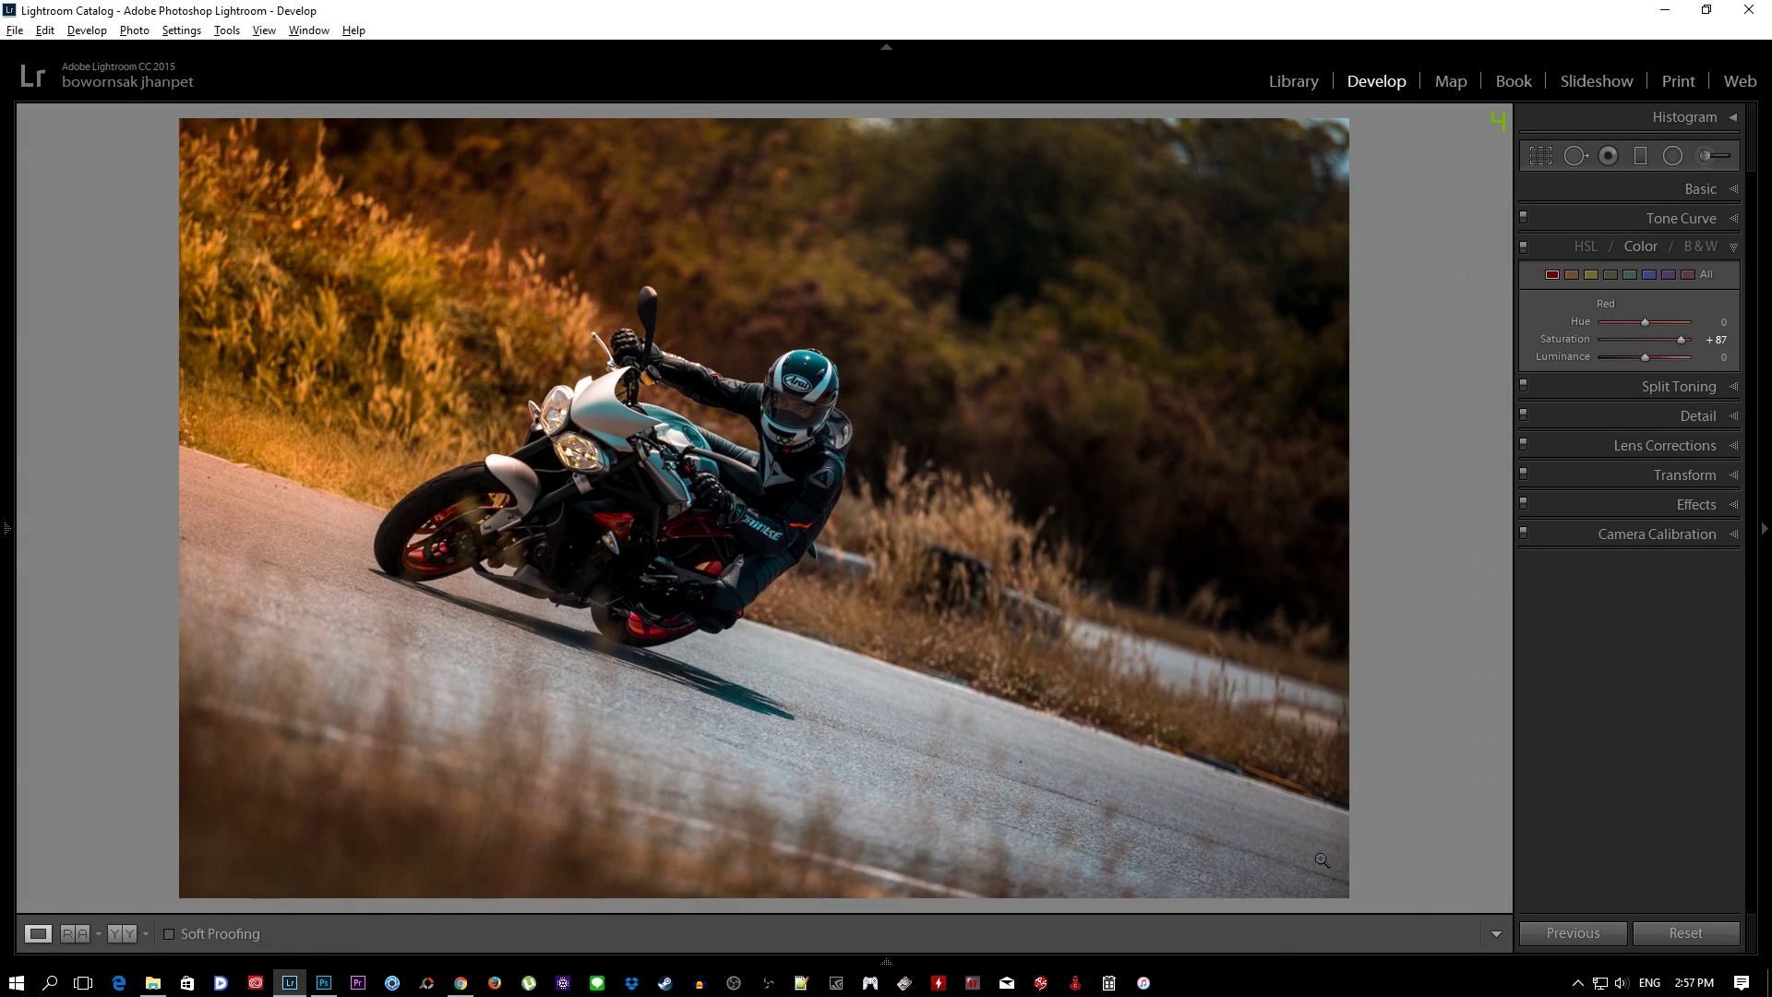
{"action": "left_click", "coordinate": [1681, 937]}
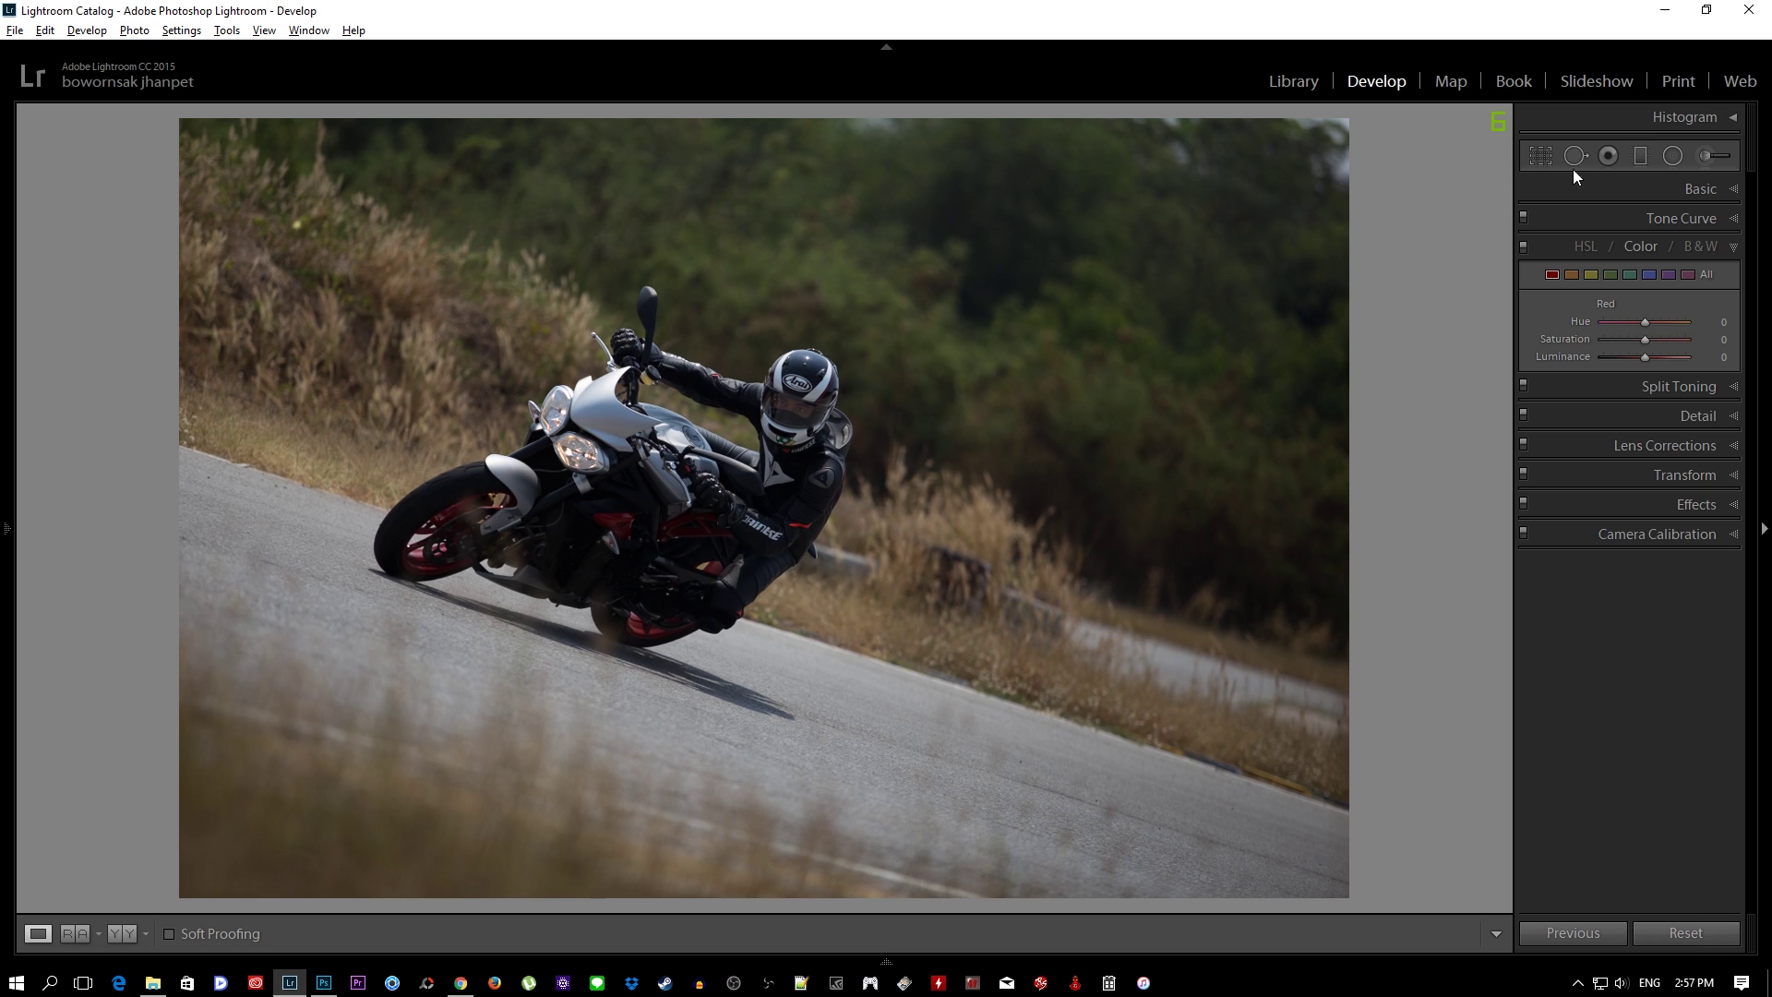
- In HSL/Color, shift the Green hue fully to -100
{"action": "left_click", "coordinate": [1653, 194]}
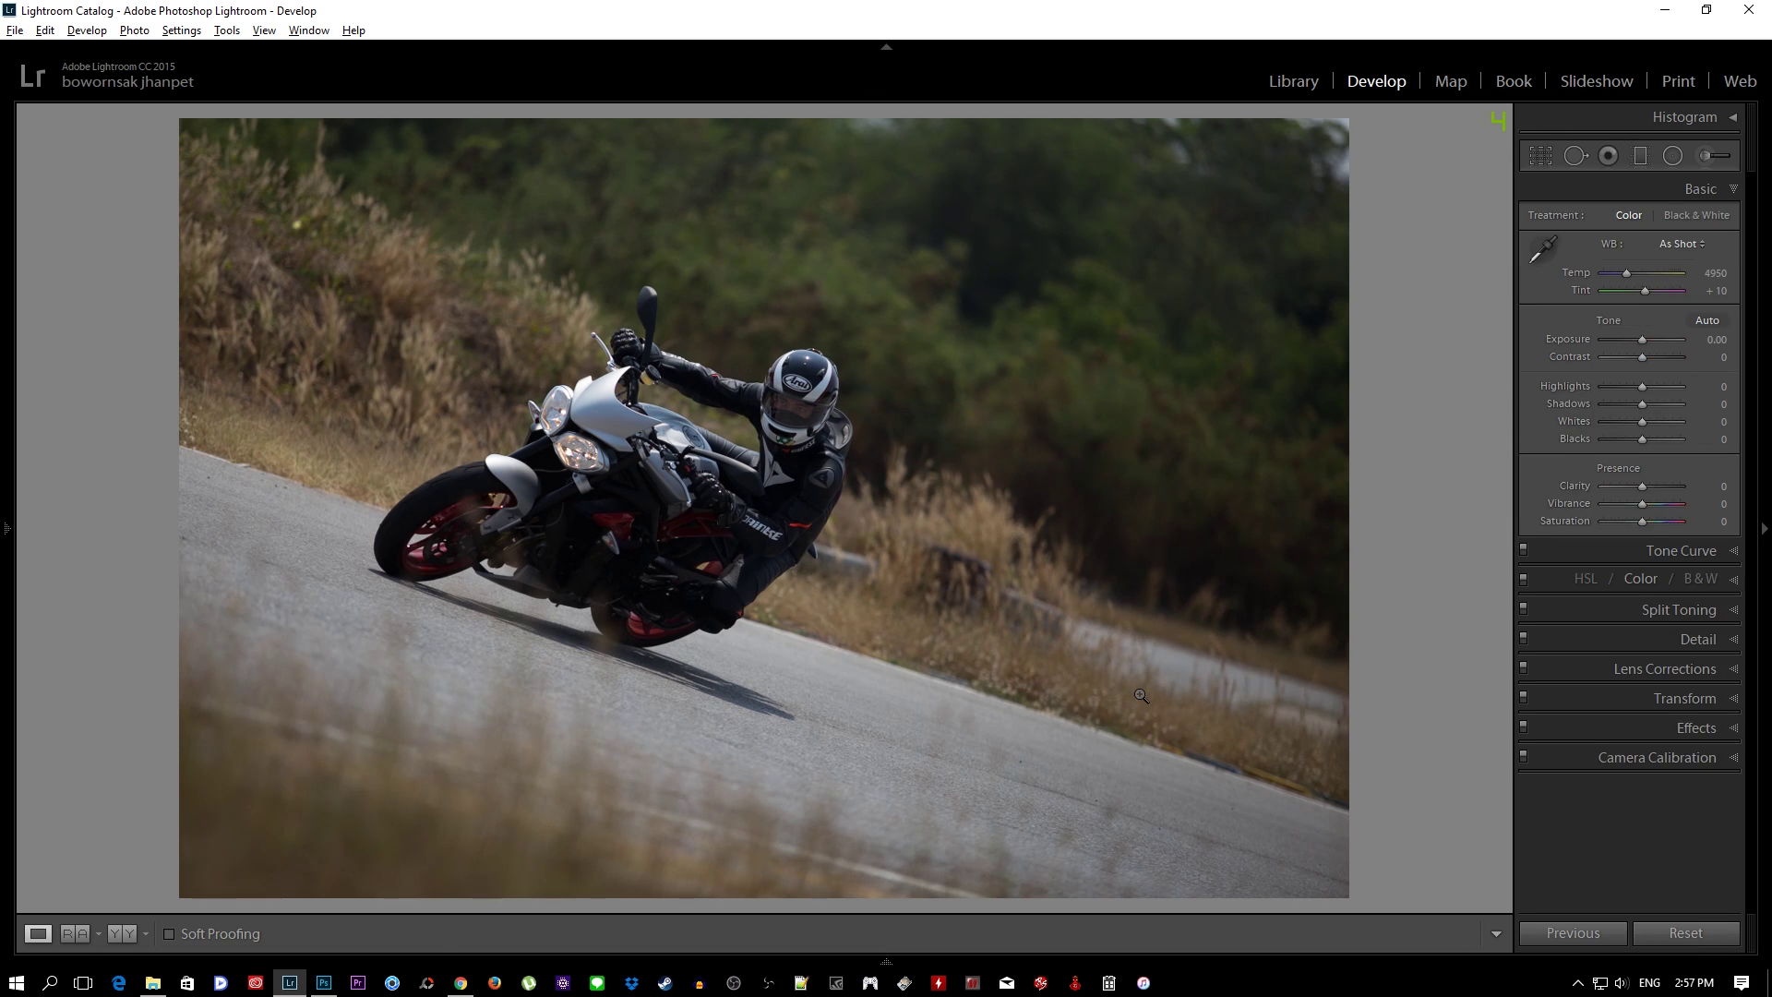
{"action": "left_click", "coordinate": [1626, 579]}
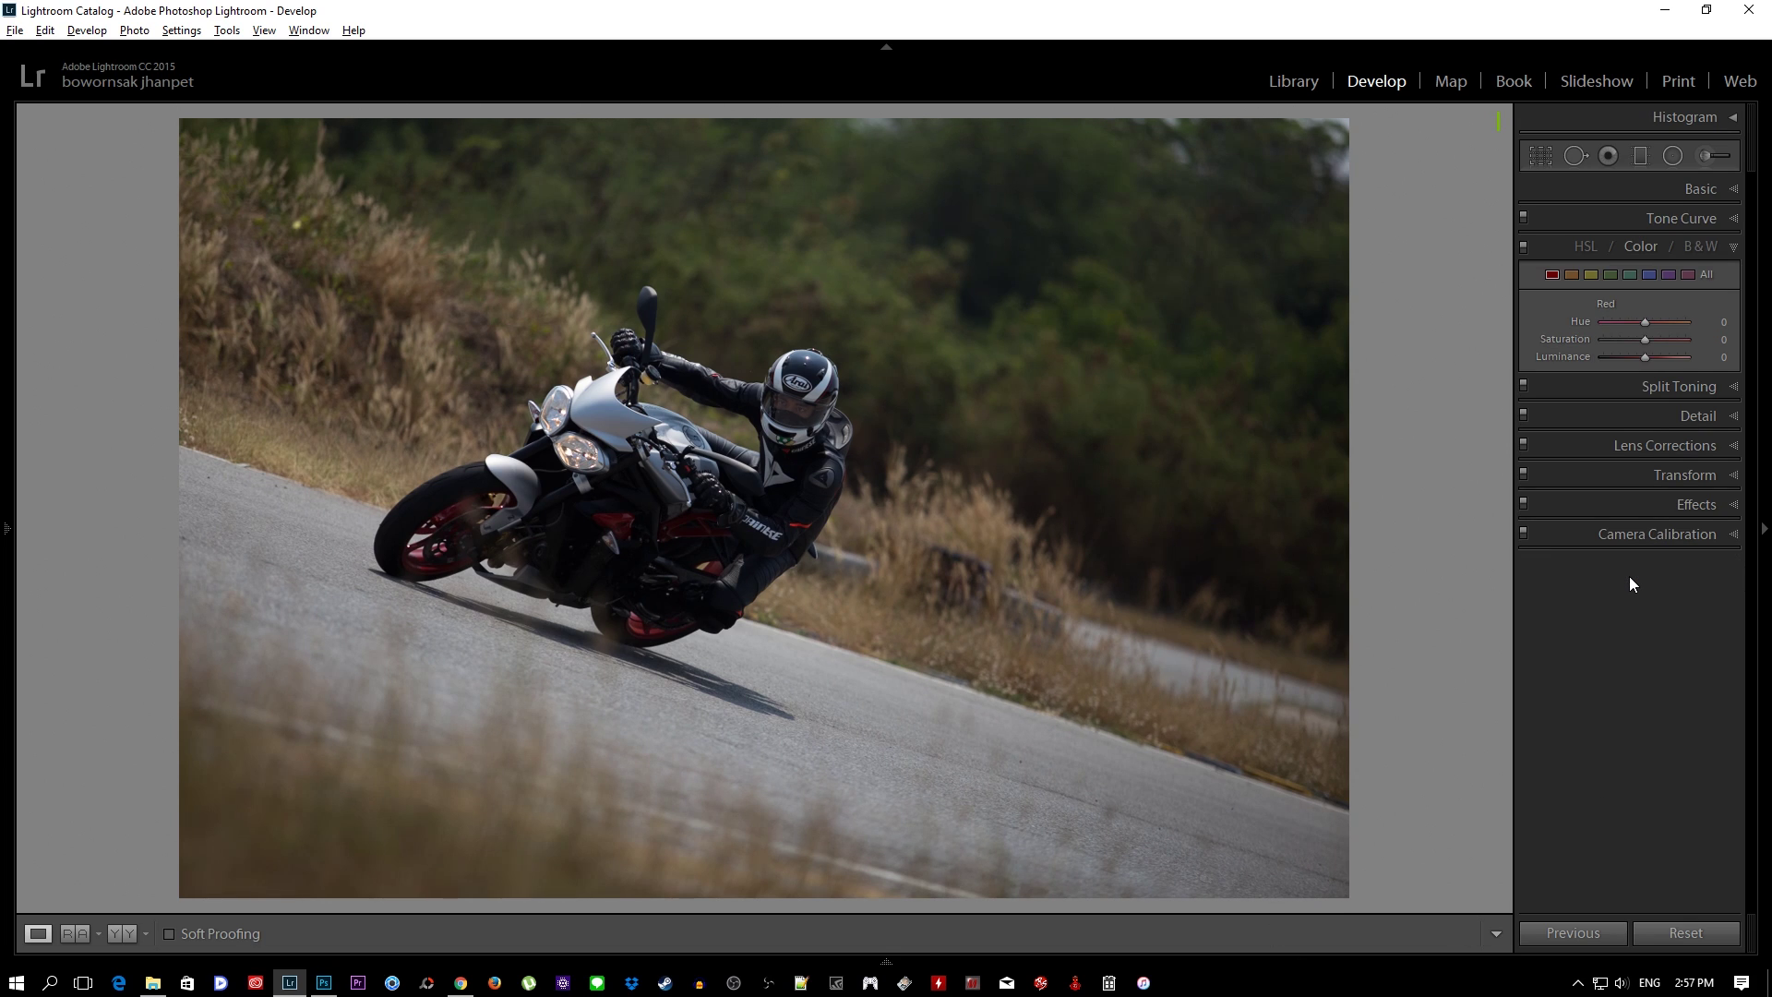
{"action": "left_click", "coordinate": [1571, 274]}
{"action": "left_click", "coordinate": [1611, 275]}
{"action": "left_click_drag", "start_coordinate": [1648, 323], "coordinate": [1458, 353]}
- Set the Yellow hue to about -78 with saturation +49
{"action": "left_click", "coordinate": [1587, 276]}
{"action": "mouse_move", "coordinate": [1644, 322]}
{"action": "left_mouse_down"}
{"action": "mouse_move", "coordinate": [1521, 325]}
{"action": "mouse_move", "coordinate": [1624, 325]}
{"action": "left_mouse_up"}
{"action": "left_click_drag", "start_coordinate": [1607, 339], "coordinate": [1614, 329]}
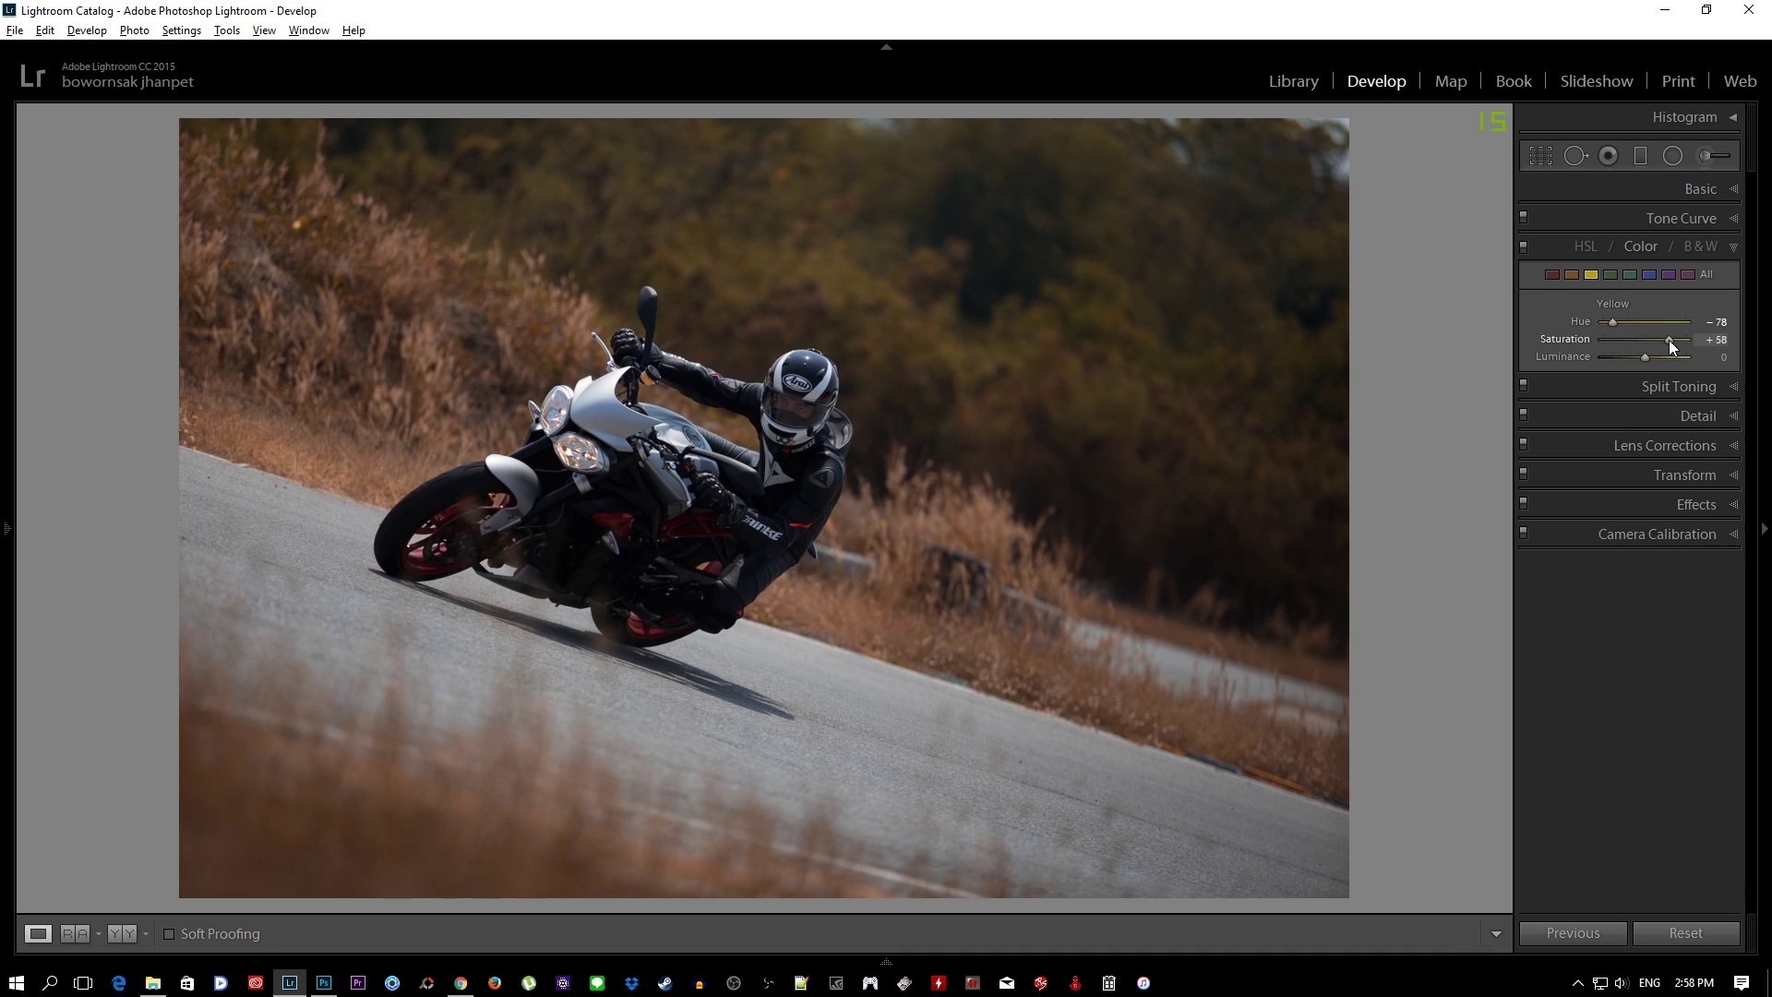
- Set Orange hue -44 and saturation +40, then compare Before & After and return to Loupe
{"action": "left_click", "coordinate": [1569, 278]}
{"action": "left_click_drag", "start_coordinate": [1645, 320], "coordinate": [1619, 324]}
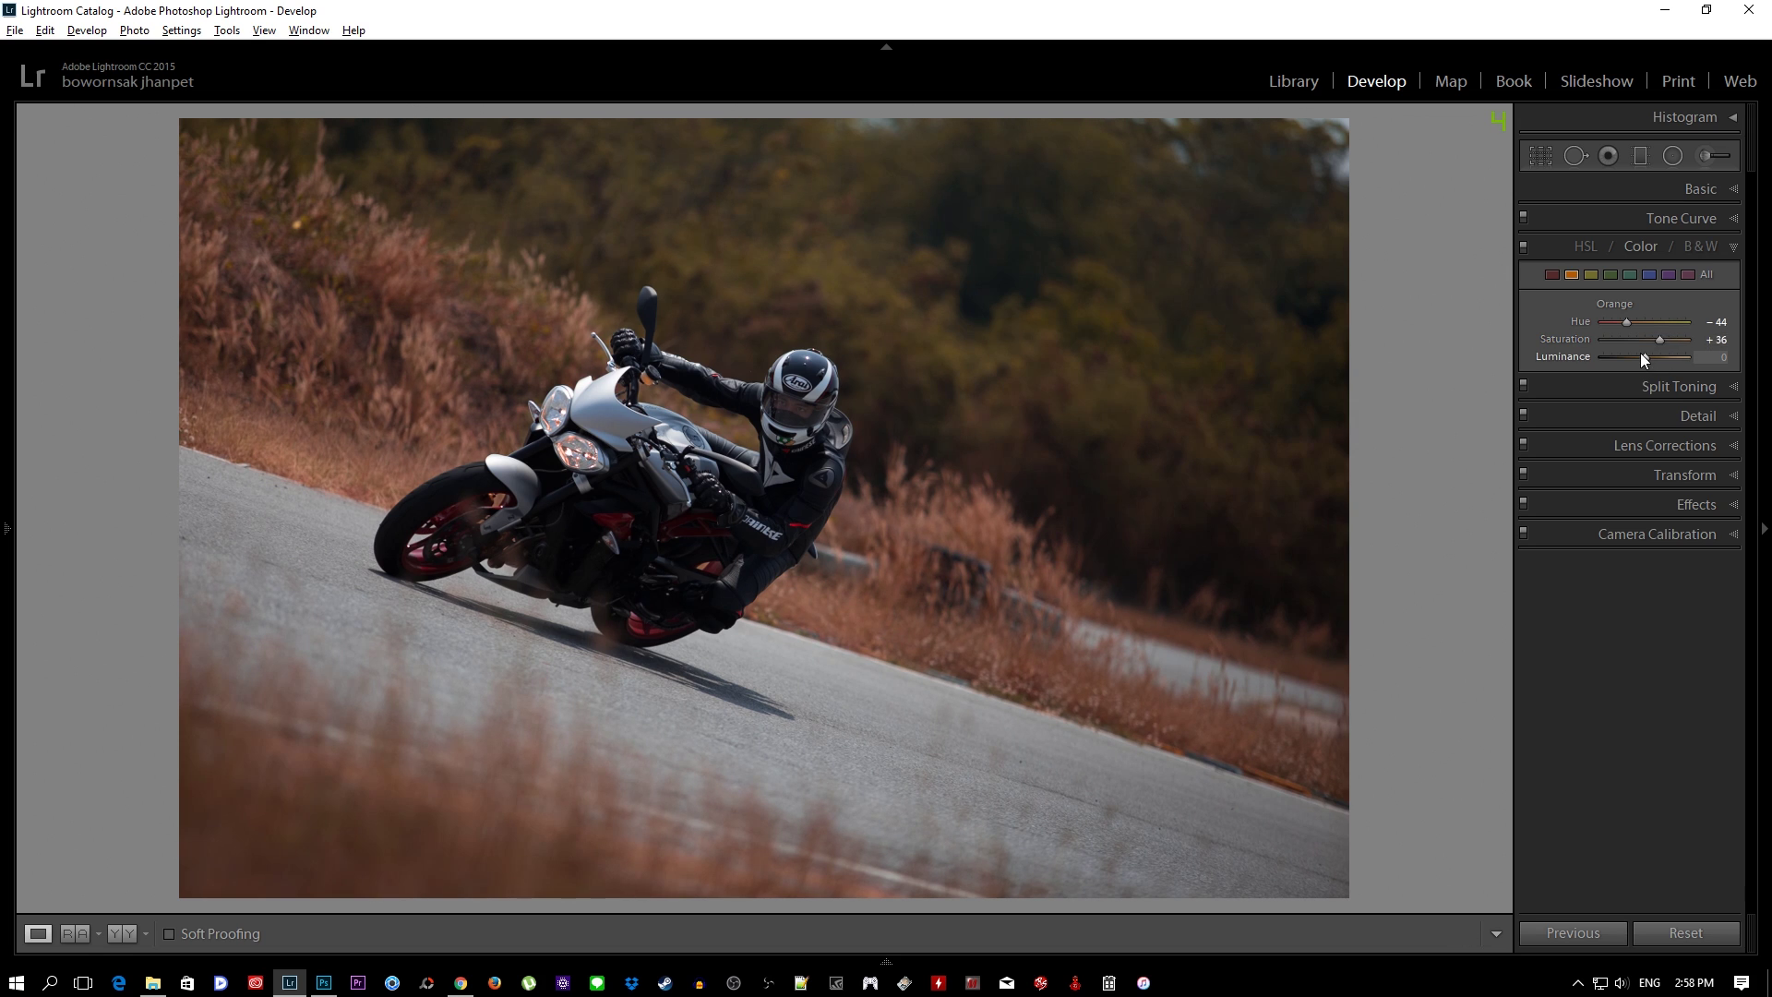
{"action": "mouse_move", "coordinate": [1644, 355]}
{"action": "left_mouse_down"}
{"action": "mouse_move", "coordinate": [1670, 363]}
{"action": "mouse_move", "coordinate": [1630, 369]}
{"action": "mouse_move", "coordinate": [1672, 367]}
{"action": "mouse_move", "coordinate": [1647, 382]}
{"action": "left_mouse_up"}
{"action": "left_click", "coordinate": [136, 928]}
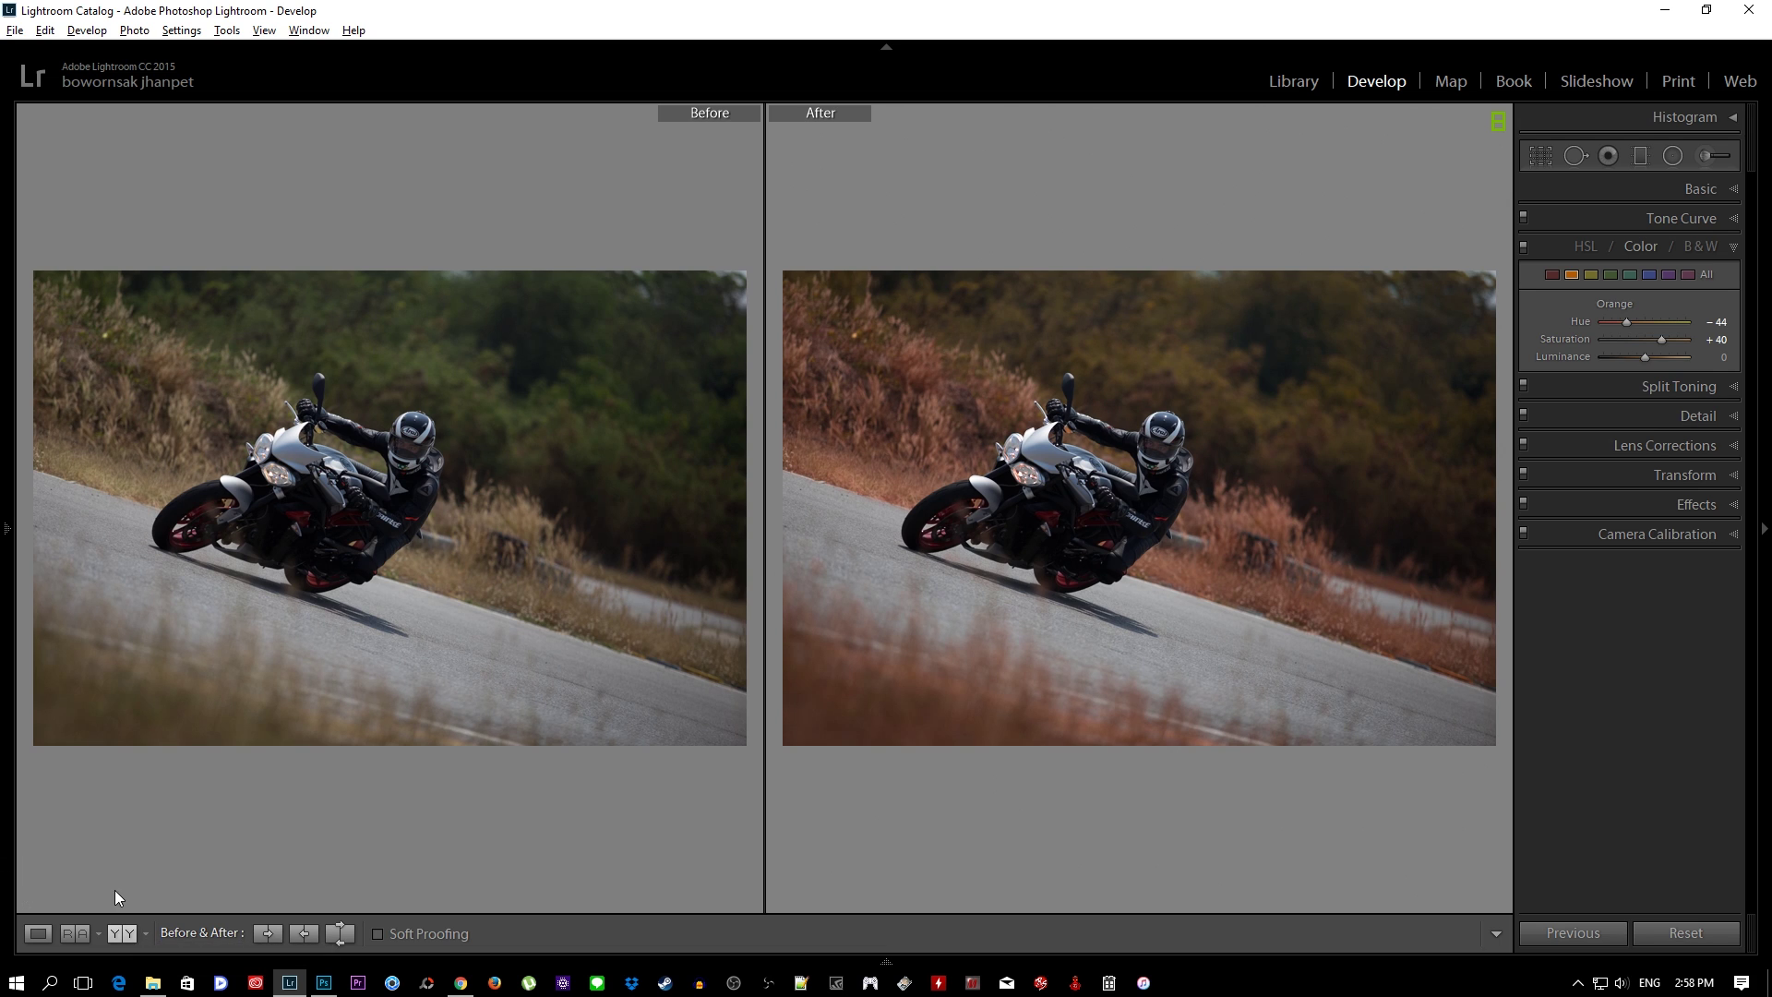
{"action": "left_click", "coordinate": [48, 933]}
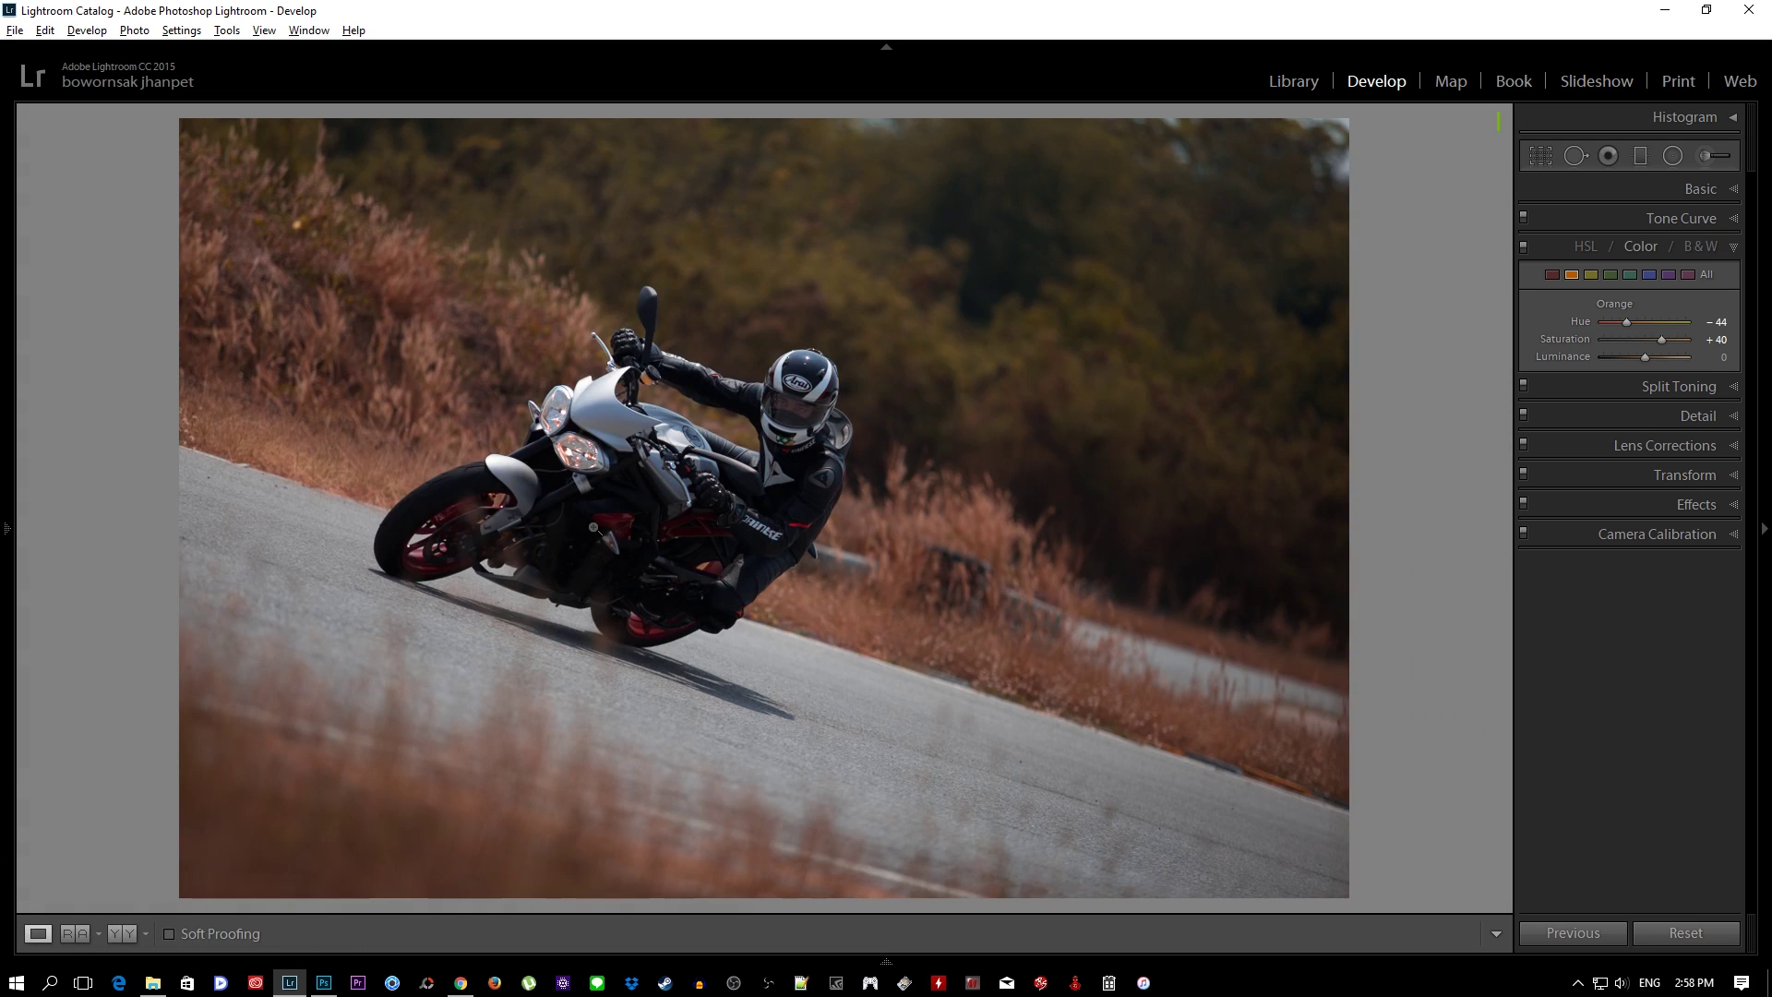
- Make blues teal (hue -47, saturation +47, luminance +20) and raise red saturation to +40
{"action": "left_click", "coordinate": [1649, 276]}
{"action": "left_click_drag", "start_coordinate": [1644, 338], "coordinate": [1668, 339]}
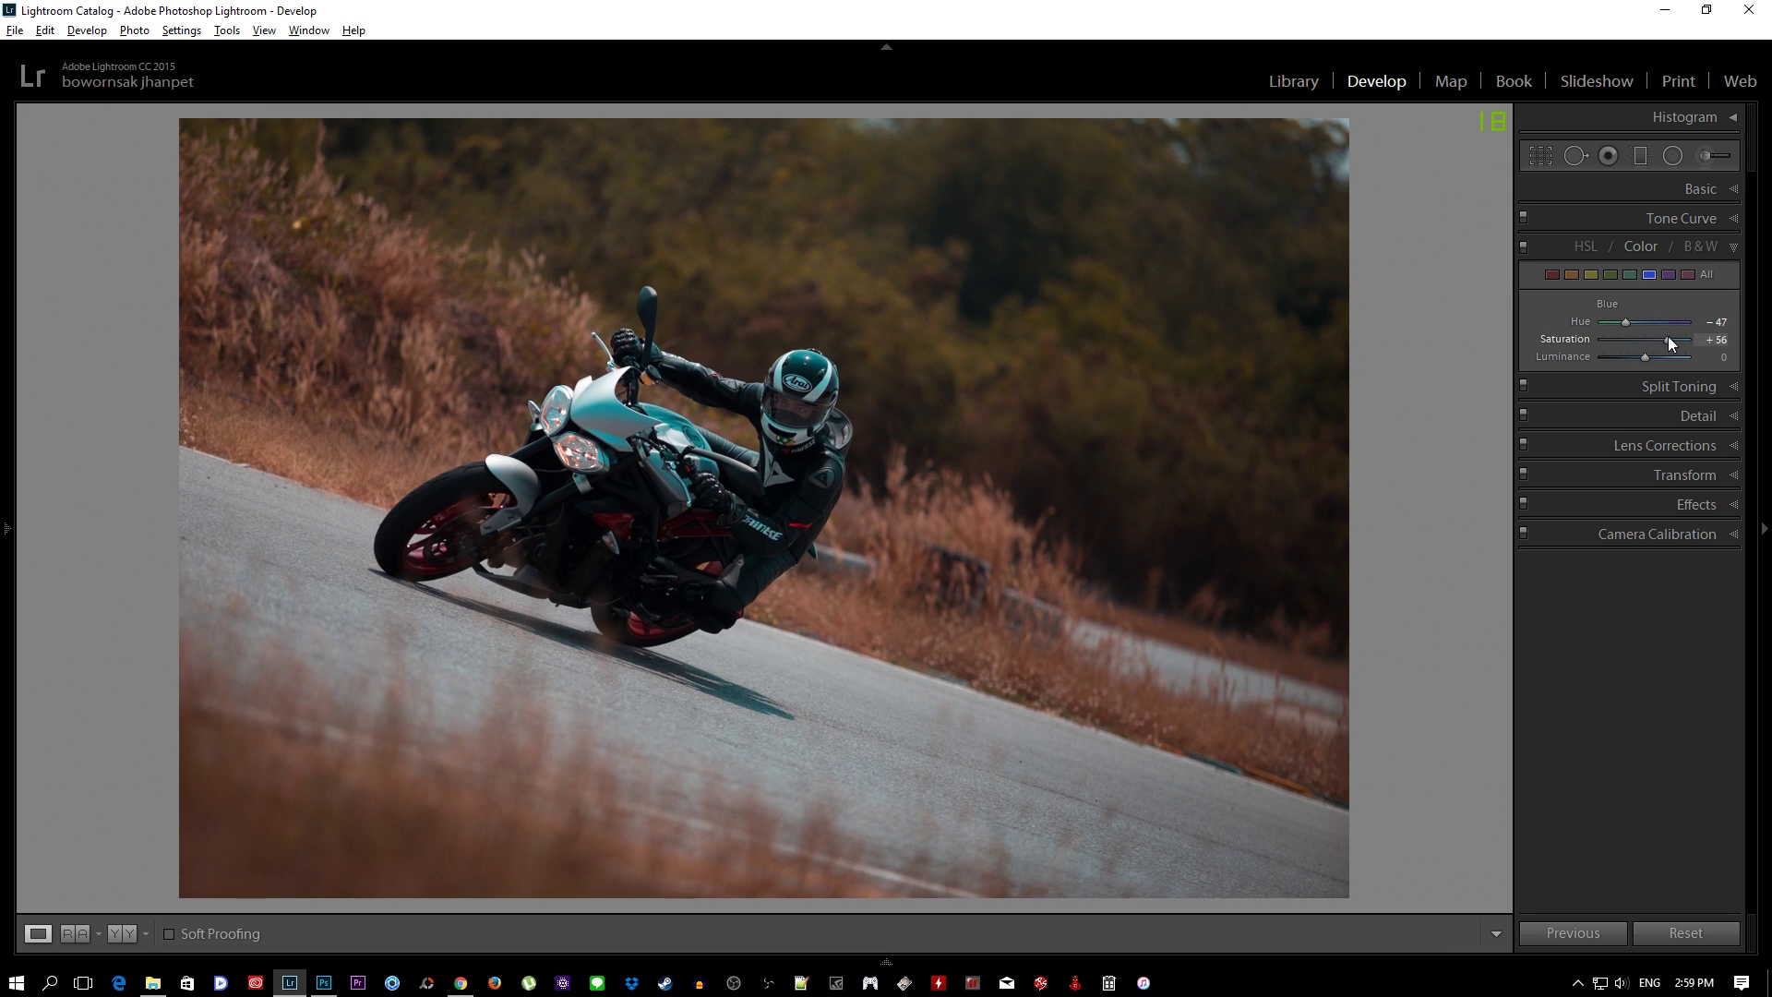
{"action": "left_click_drag", "start_coordinate": [1664, 339], "coordinate": [1652, 367]}
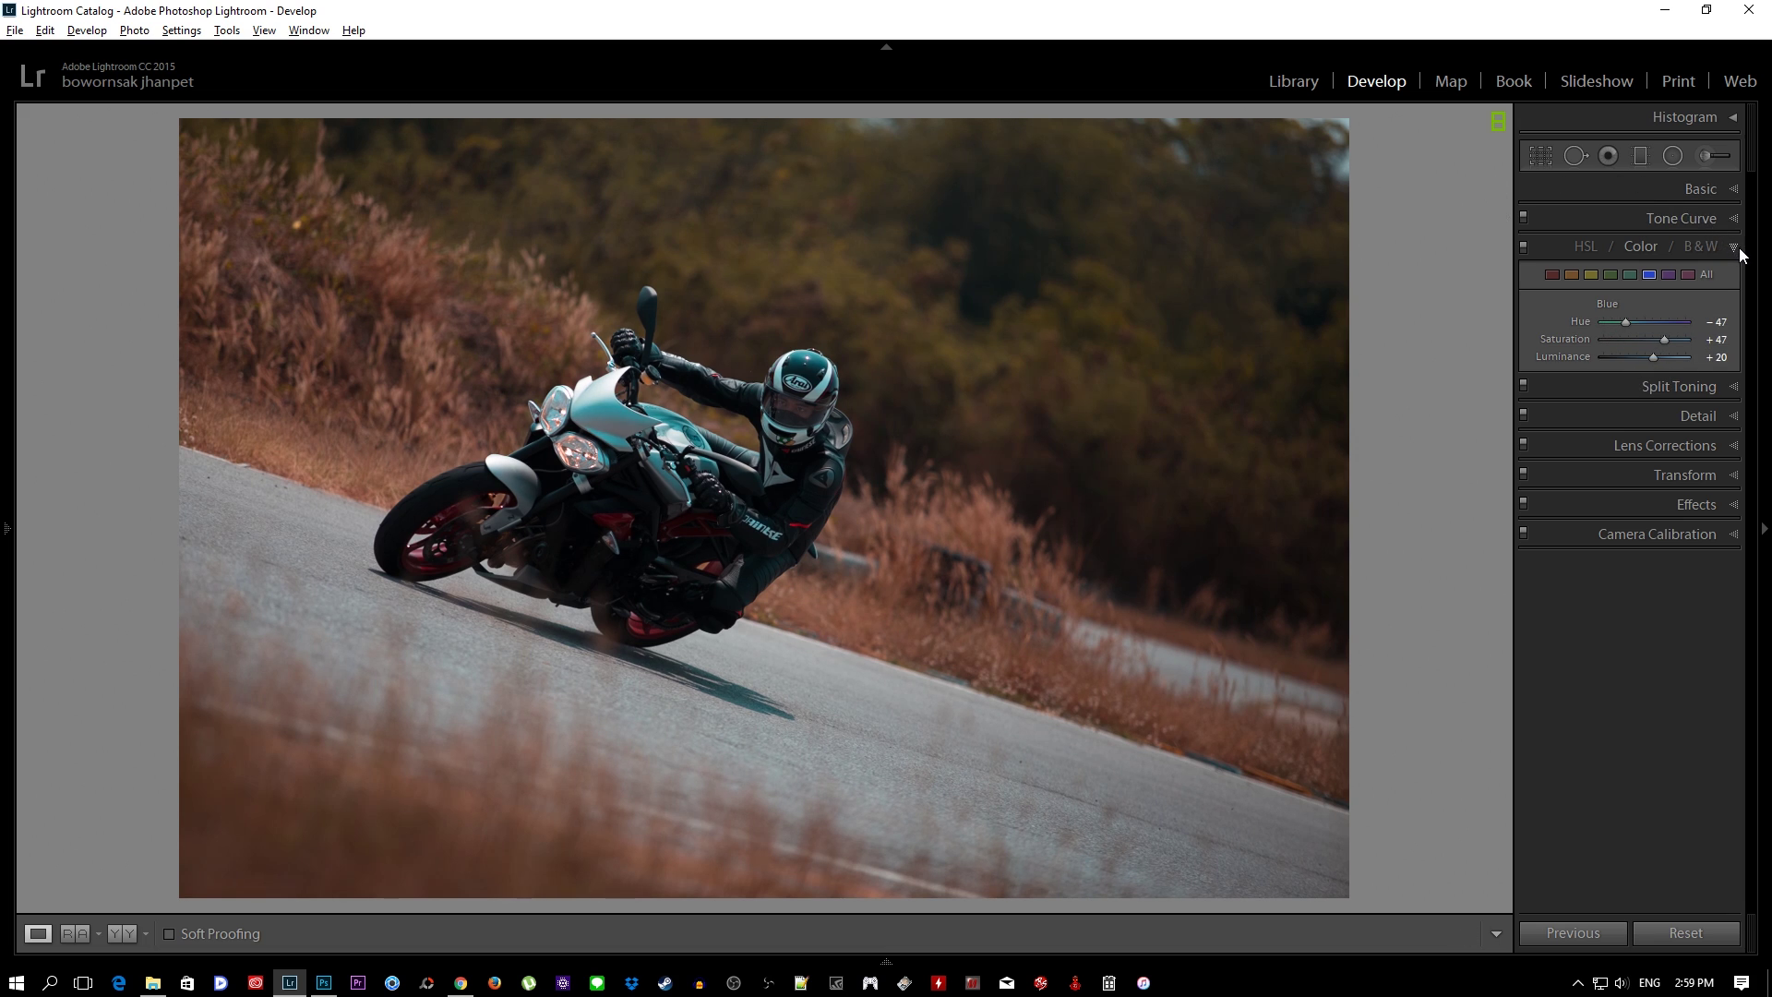
{"action": "left_click", "coordinate": [1553, 275]}
{"action": "mouse_move", "coordinate": [1624, 346]}
{"action": "left_mouse_down"}
{"action": "mouse_move", "coordinate": [1692, 336]}
{"action": "mouse_move", "coordinate": [1642, 335]}
{"action": "mouse_move", "coordinate": [1695, 367]}
{"action": "left_mouse_up"}
- In Basic, set exposure -0.24, contrast +12, shadows +40 and highlights -45
{"action": "left_click", "coordinate": [1705, 190]}
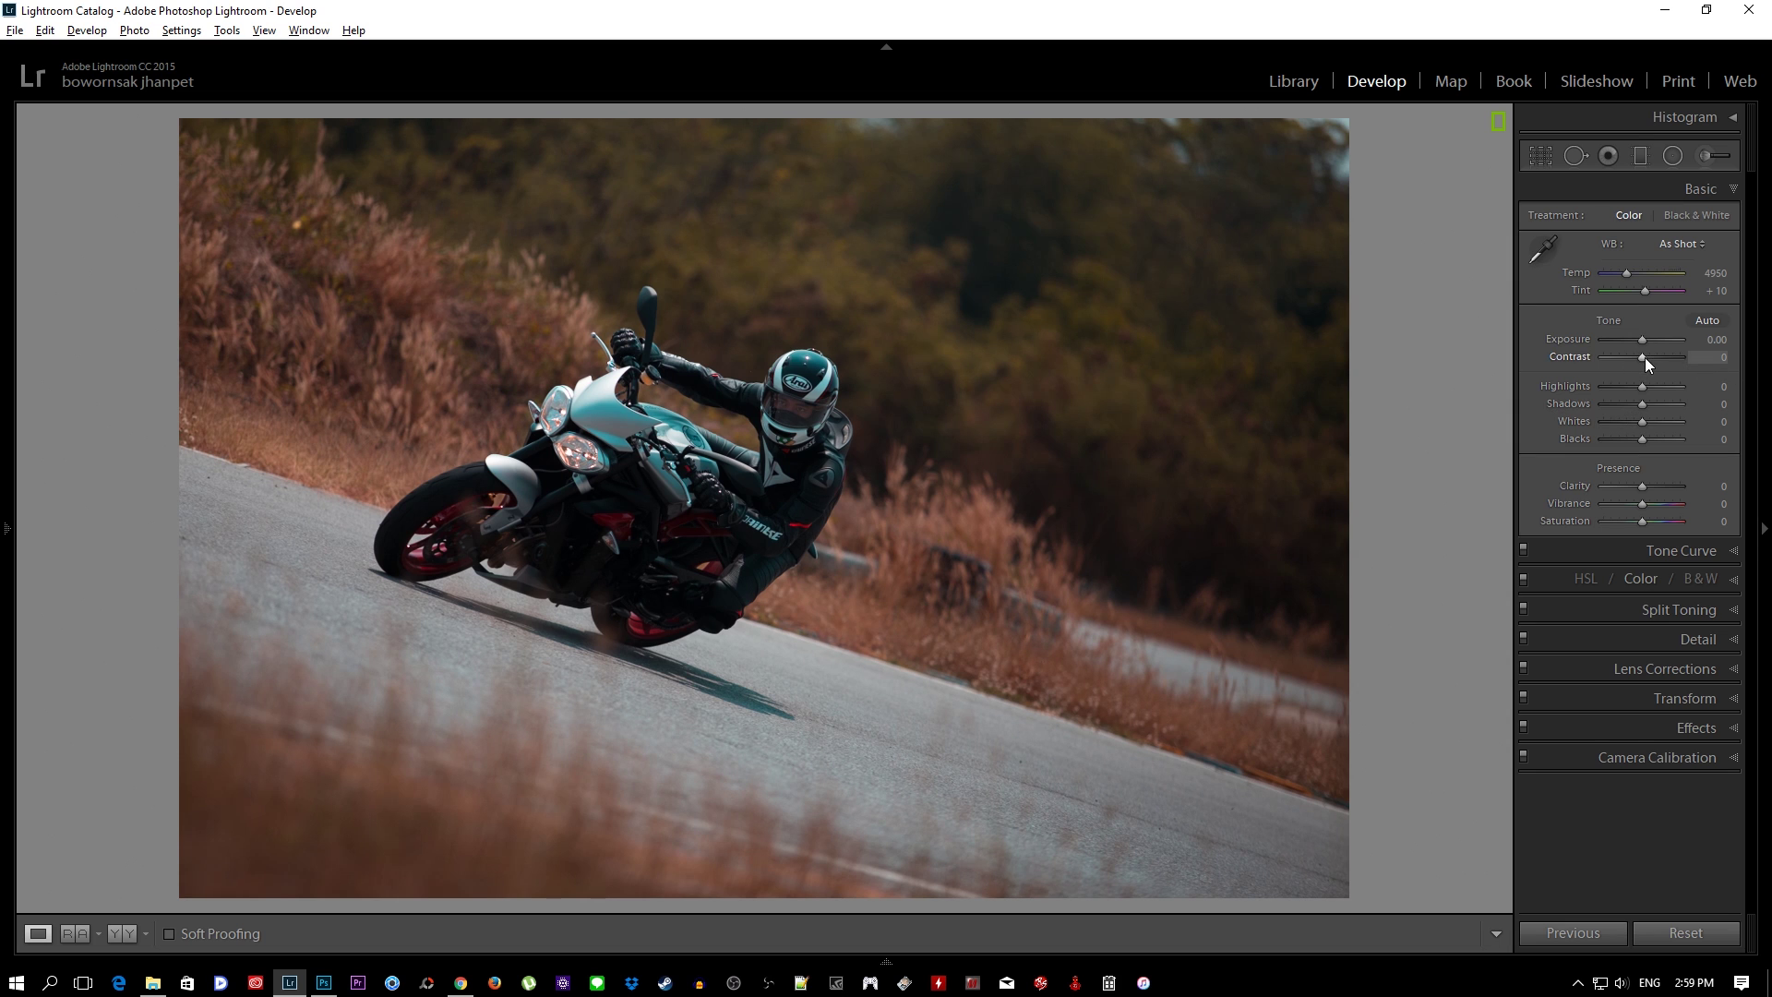
{"action": "left_click_drag", "start_coordinate": [1640, 339], "coordinate": [1639, 340]}
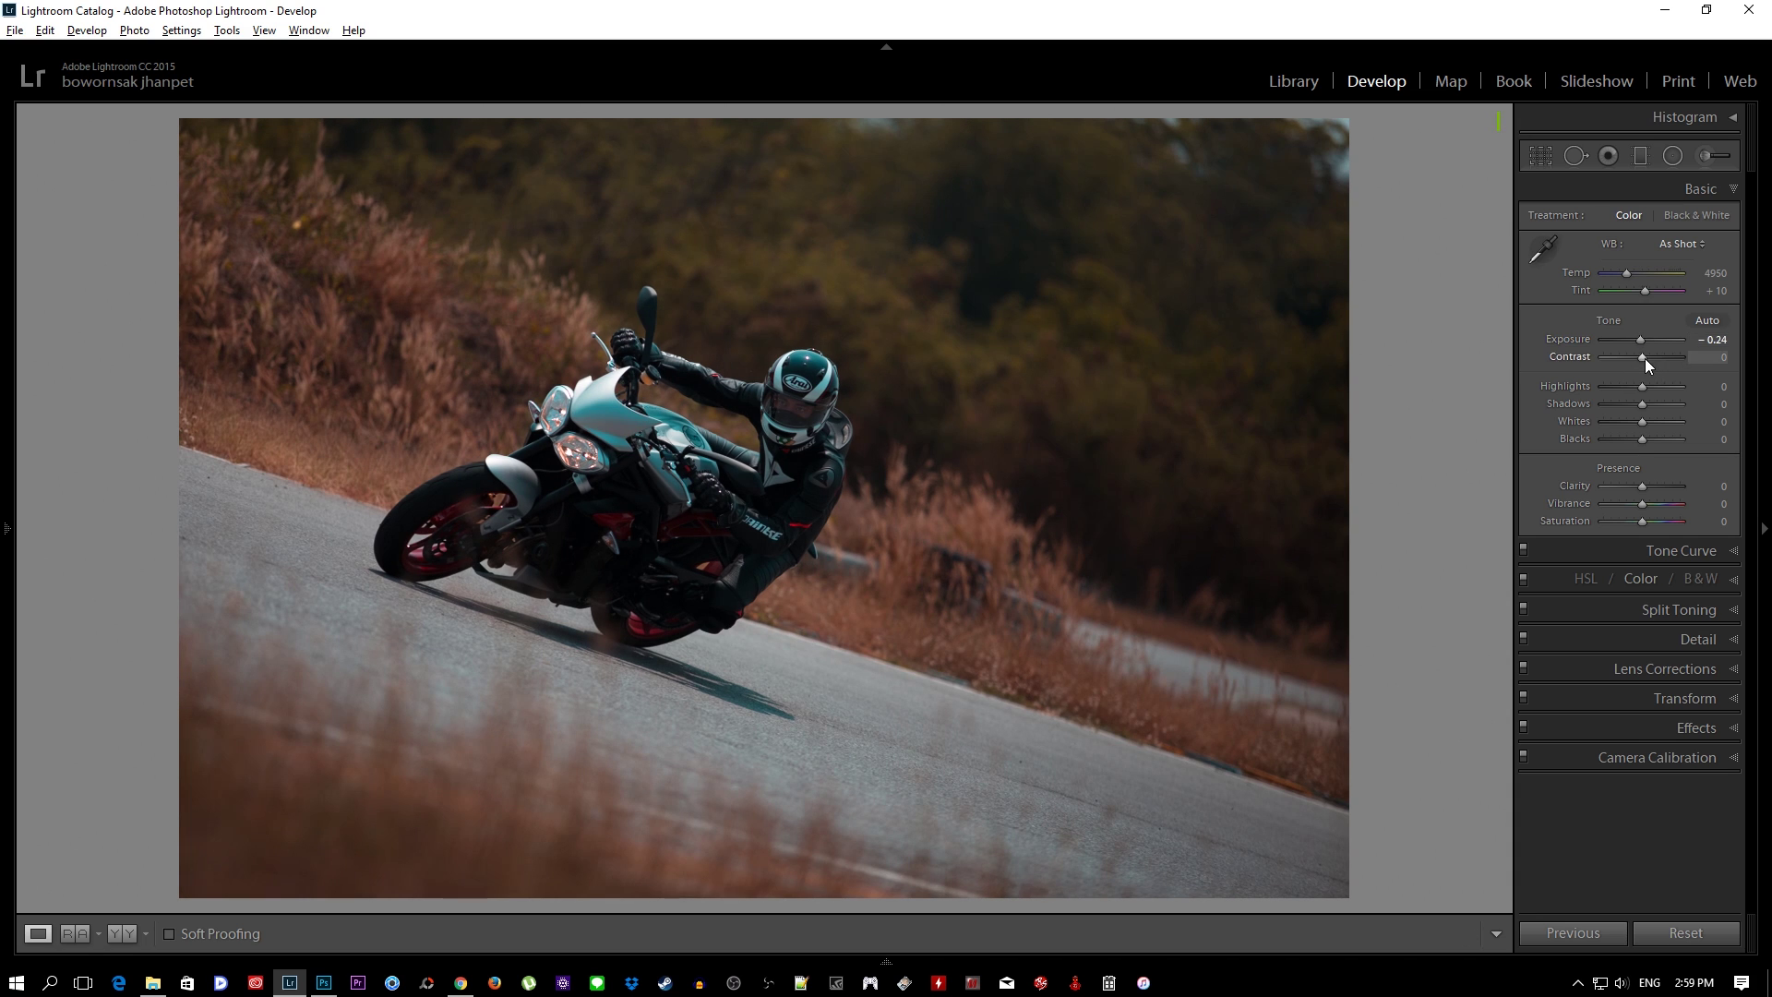
{"action": "left_click_drag", "start_coordinate": [1642, 358], "coordinate": [1648, 358]}
{"action": "left_click_drag", "start_coordinate": [1642, 403], "coordinate": [1664, 407]}
{"action": "left_click_drag", "start_coordinate": [1647, 426], "coordinate": [1659, 426]}
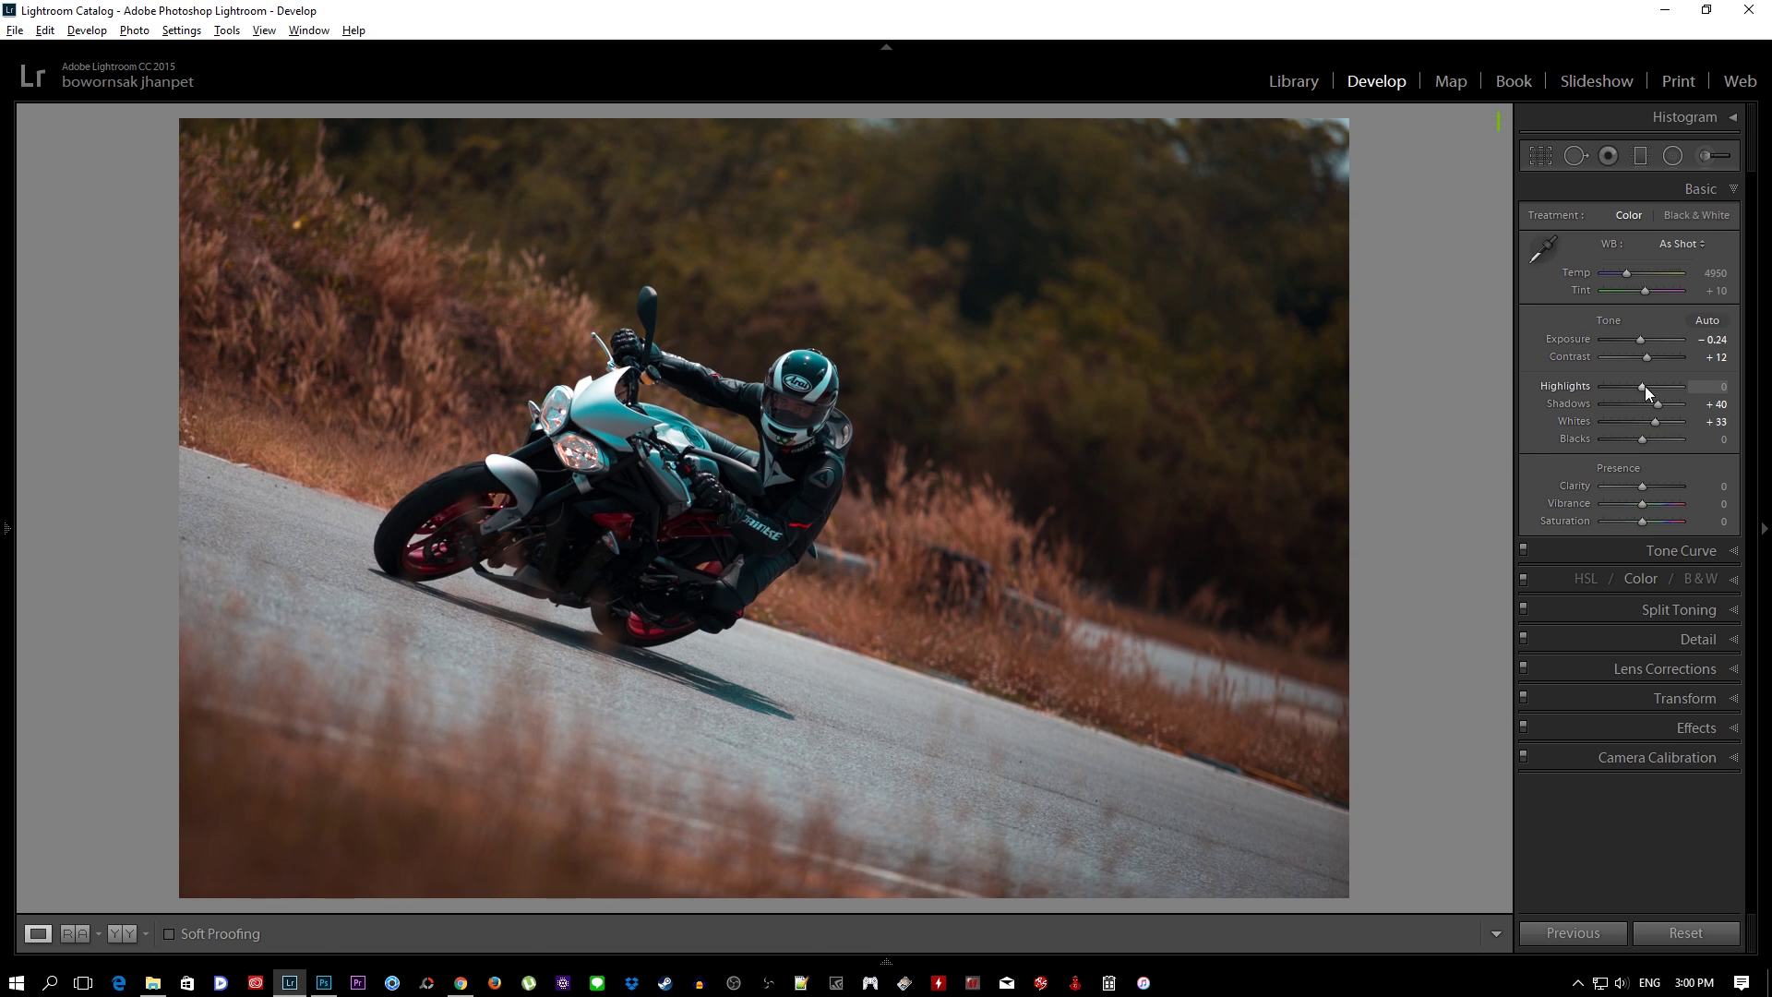
{"action": "left_click_drag", "start_coordinate": [1645, 385], "coordinate": [1630, 390]}
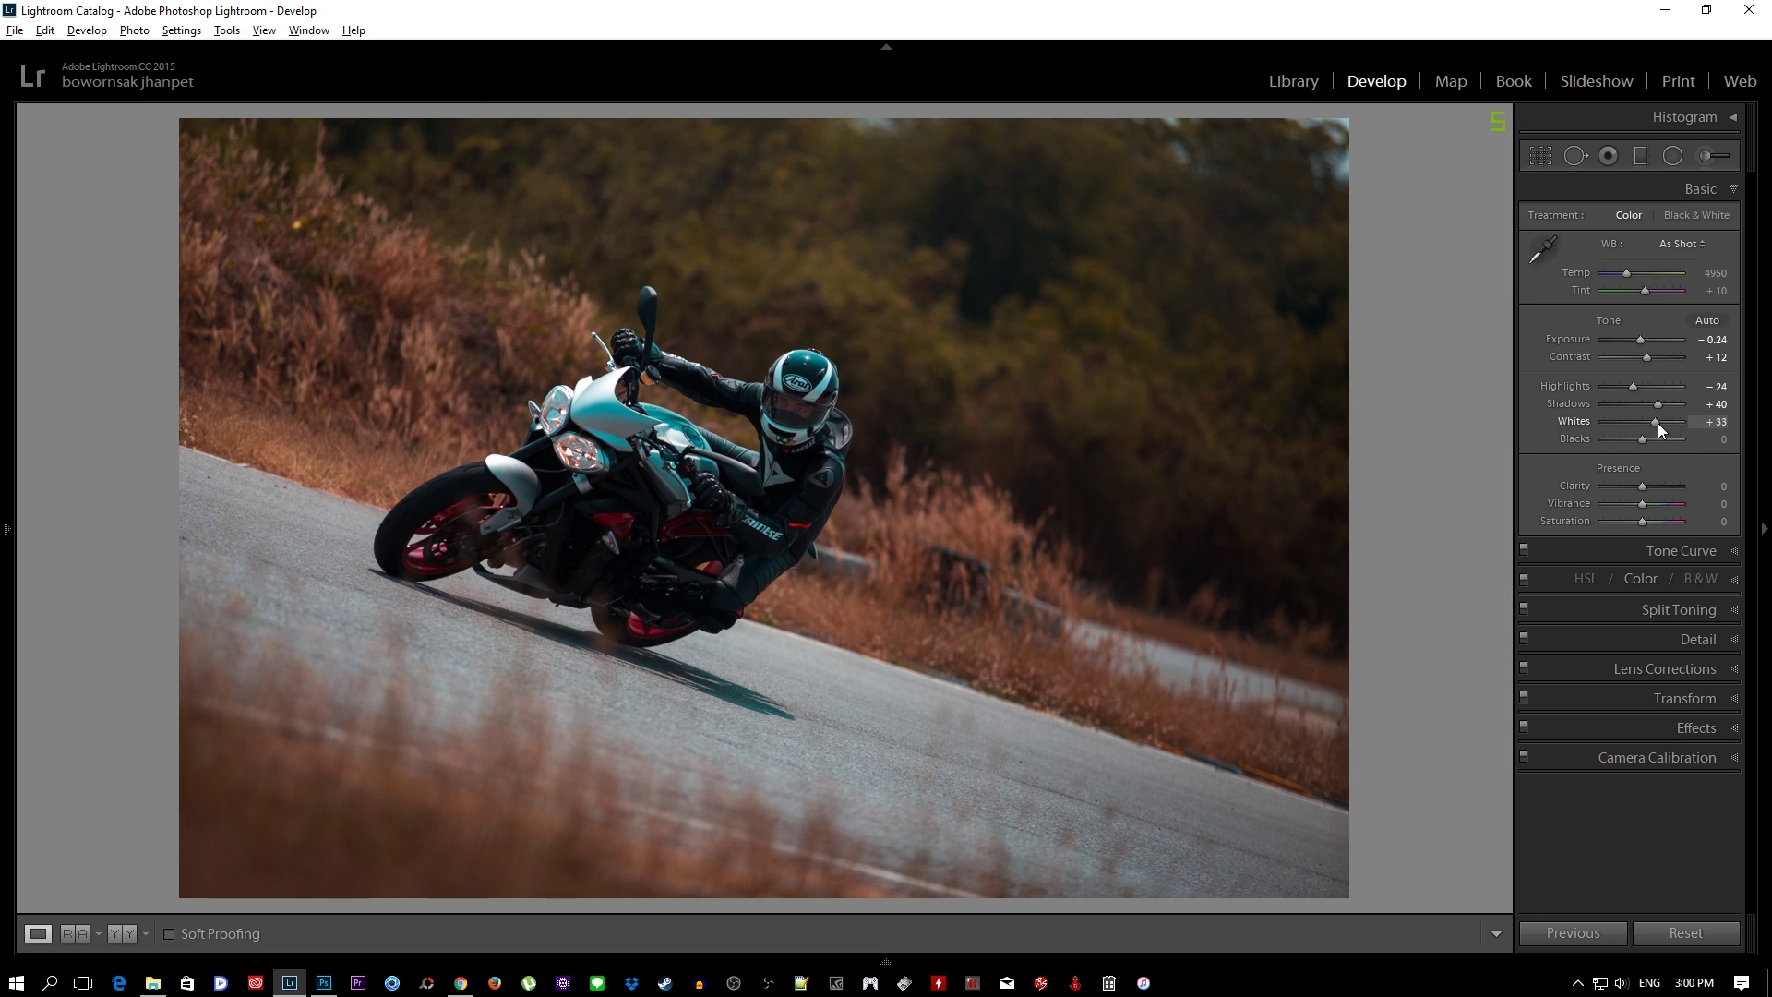
- Set whites +38, blacks -12, clarity +24 and vibrance +17, keeping saturation at 0
{"action": "left_click_drag", "start_coordinate": [1657, 423], "coordinate": [1619, 388]}
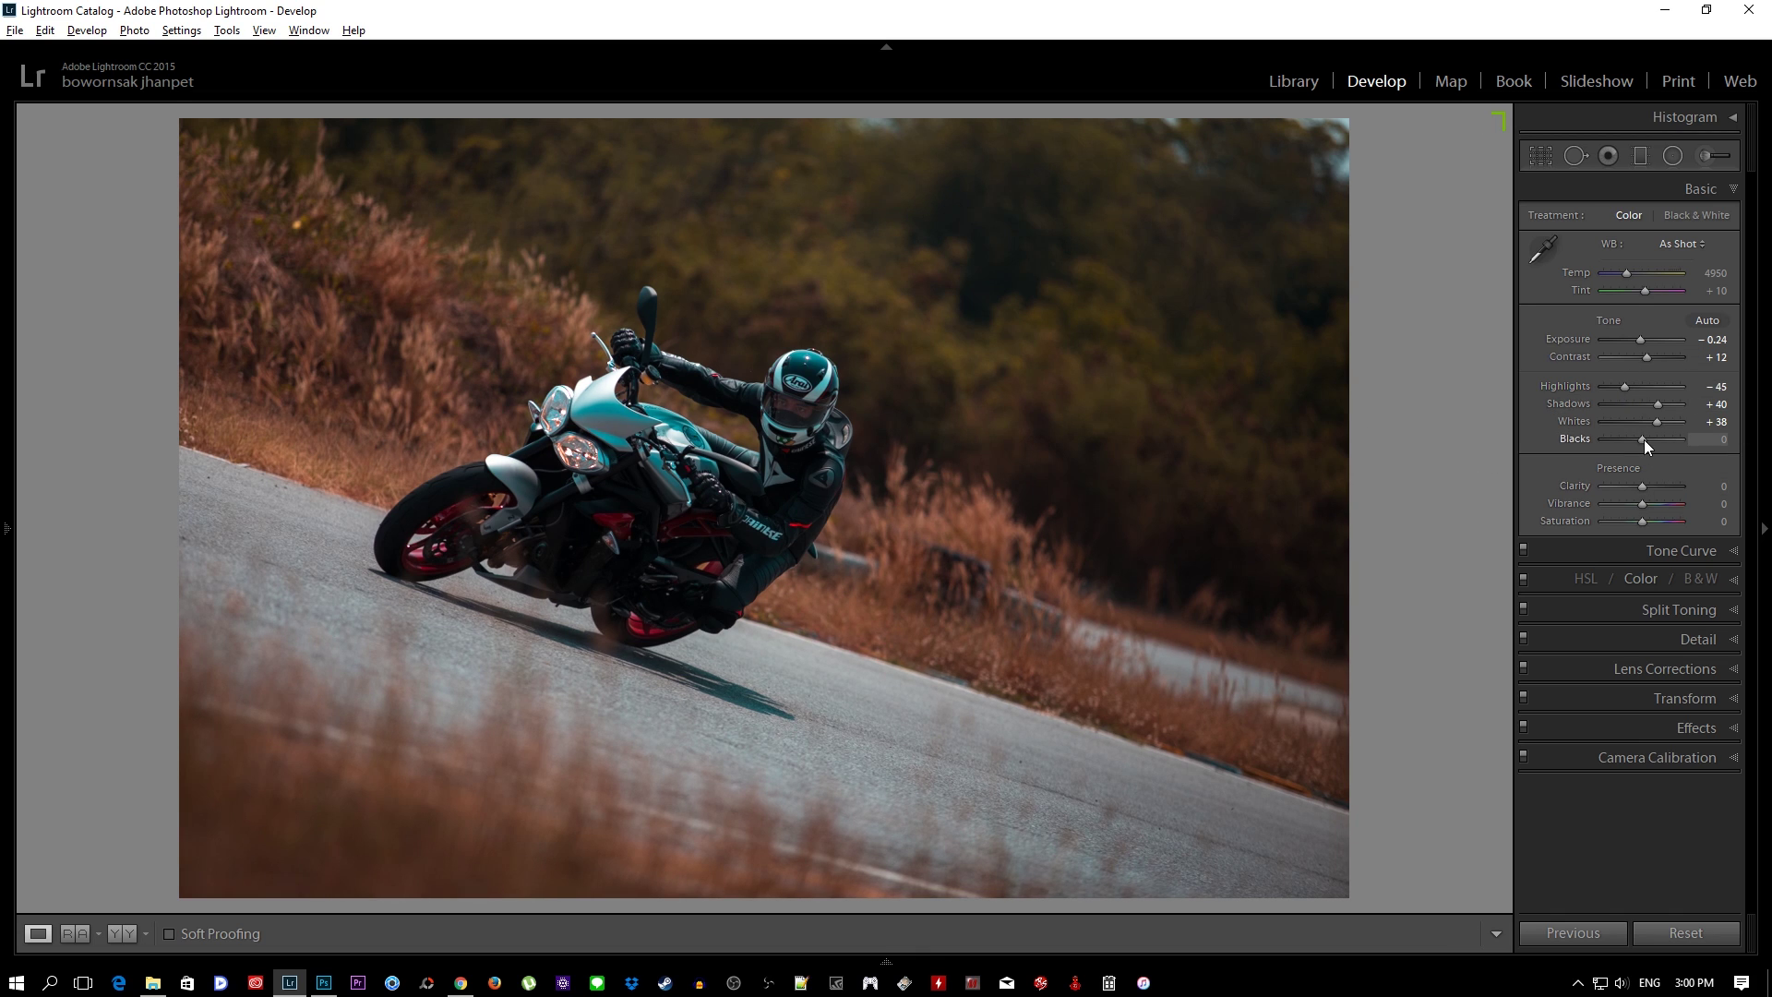
{"action": "left_click_drag", "start_coordinate": [1645, 446], "coordinate": [1641, 446]}
{"action": "left_click_drag", "start_coordinate": [1643, 486], "coordinate": [1651, 486]}
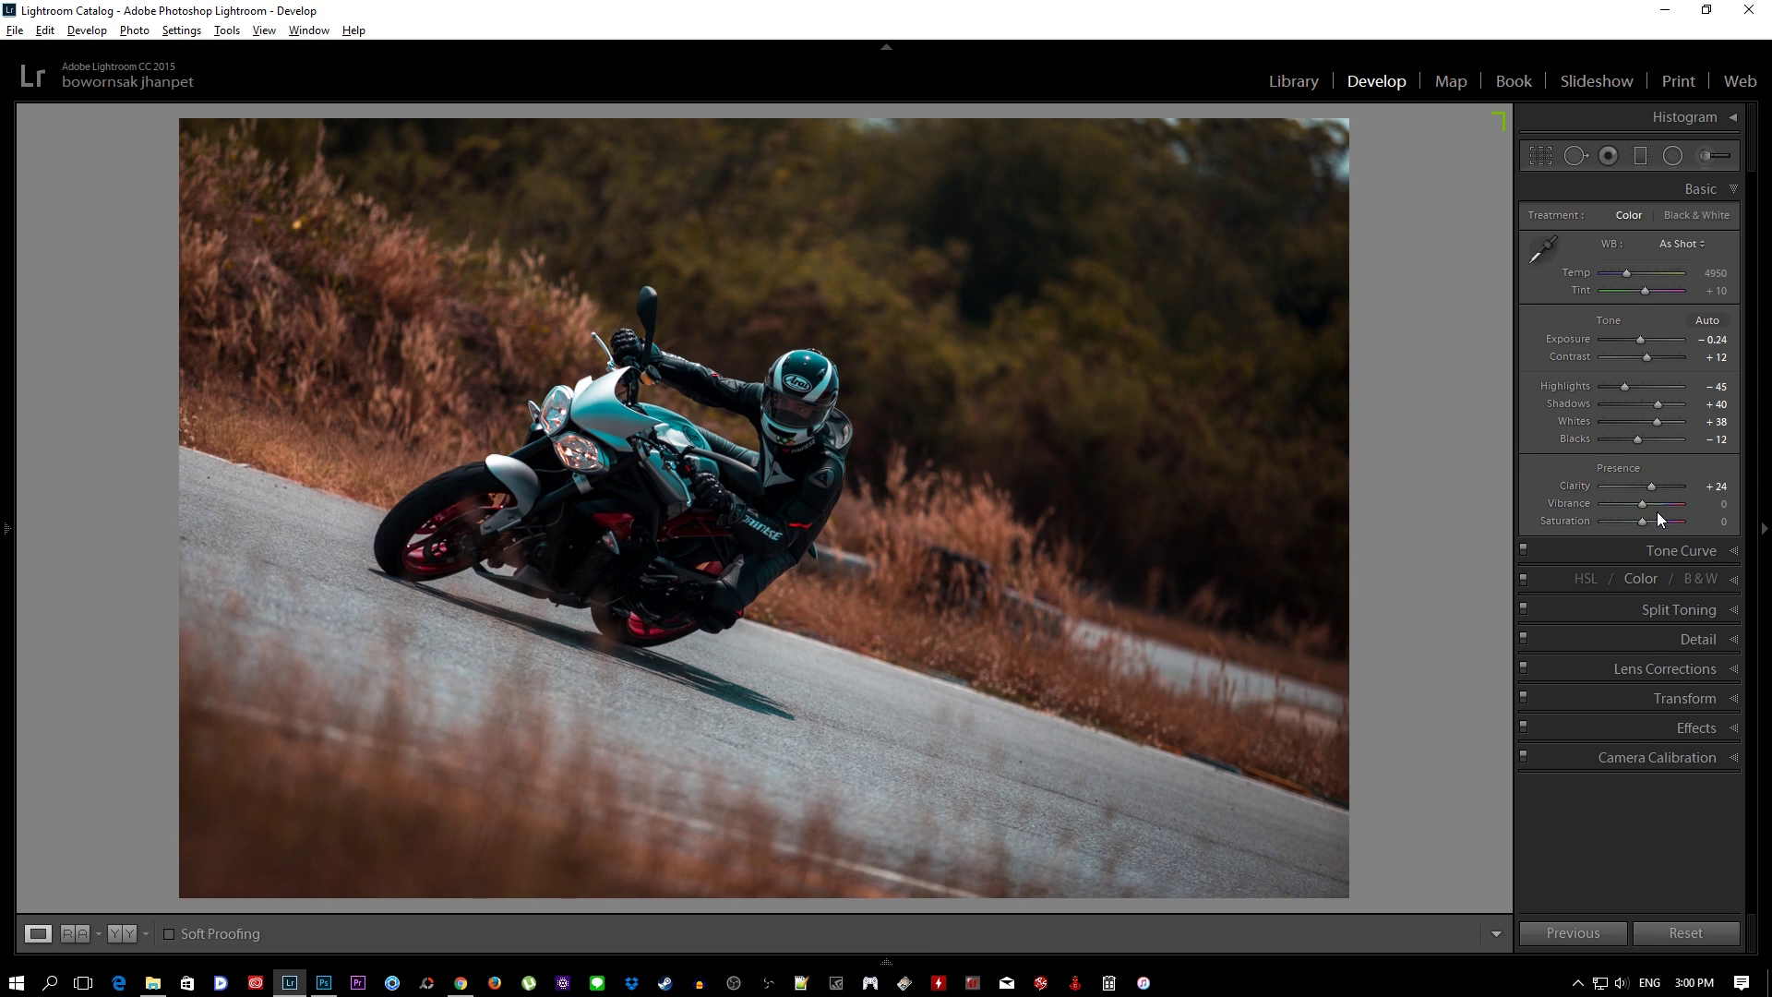
{"action": "mouse_move", "coordinate": [1641, 502]}
{"action": "left_mouse_down"}
{"action": "mouse_move", "coordinate": [1624, 502]}
{"action": "mouse_move", "coordinate": [1646, 508]}
{"action": "left_mouse_up"}
{"action": "double_click", "coordinate": [1635, 518]}
- Add a large radial filter over the top-left foliage with temperature 45 and exposure +0.38
{"action": "left_click", "coordinate": [1681, 188]}
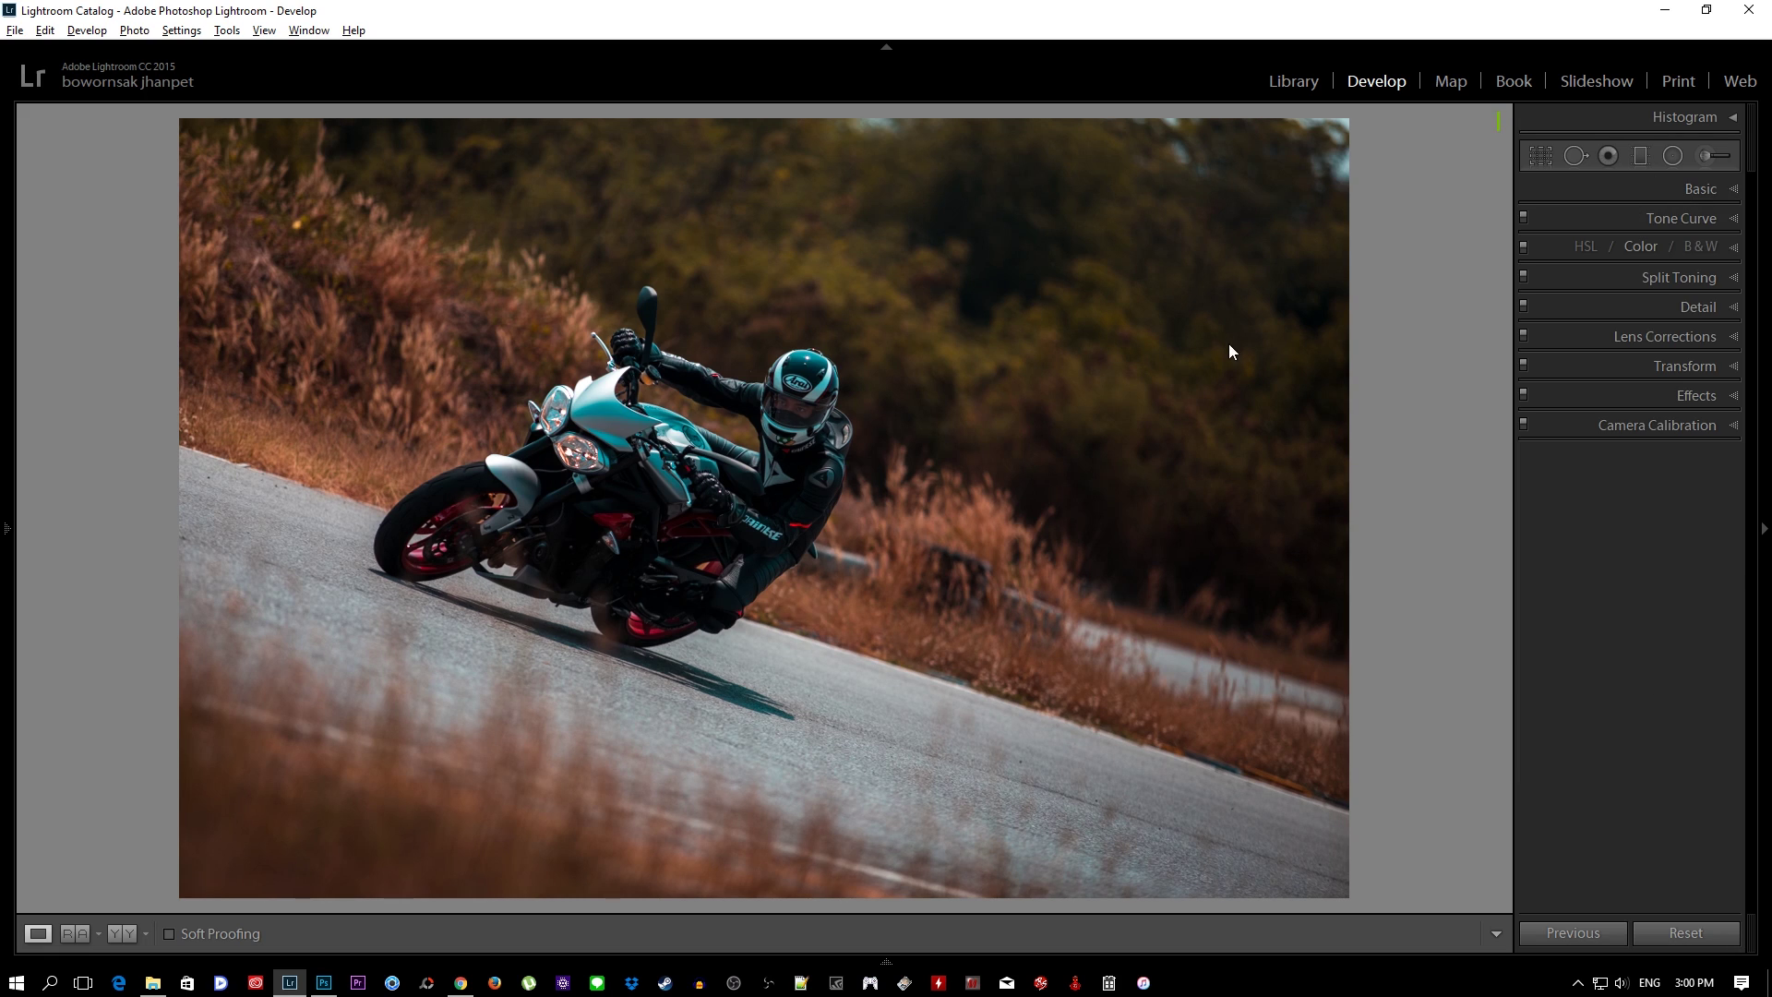
{"action": "left_click", "coordinate": [1672, 159]}
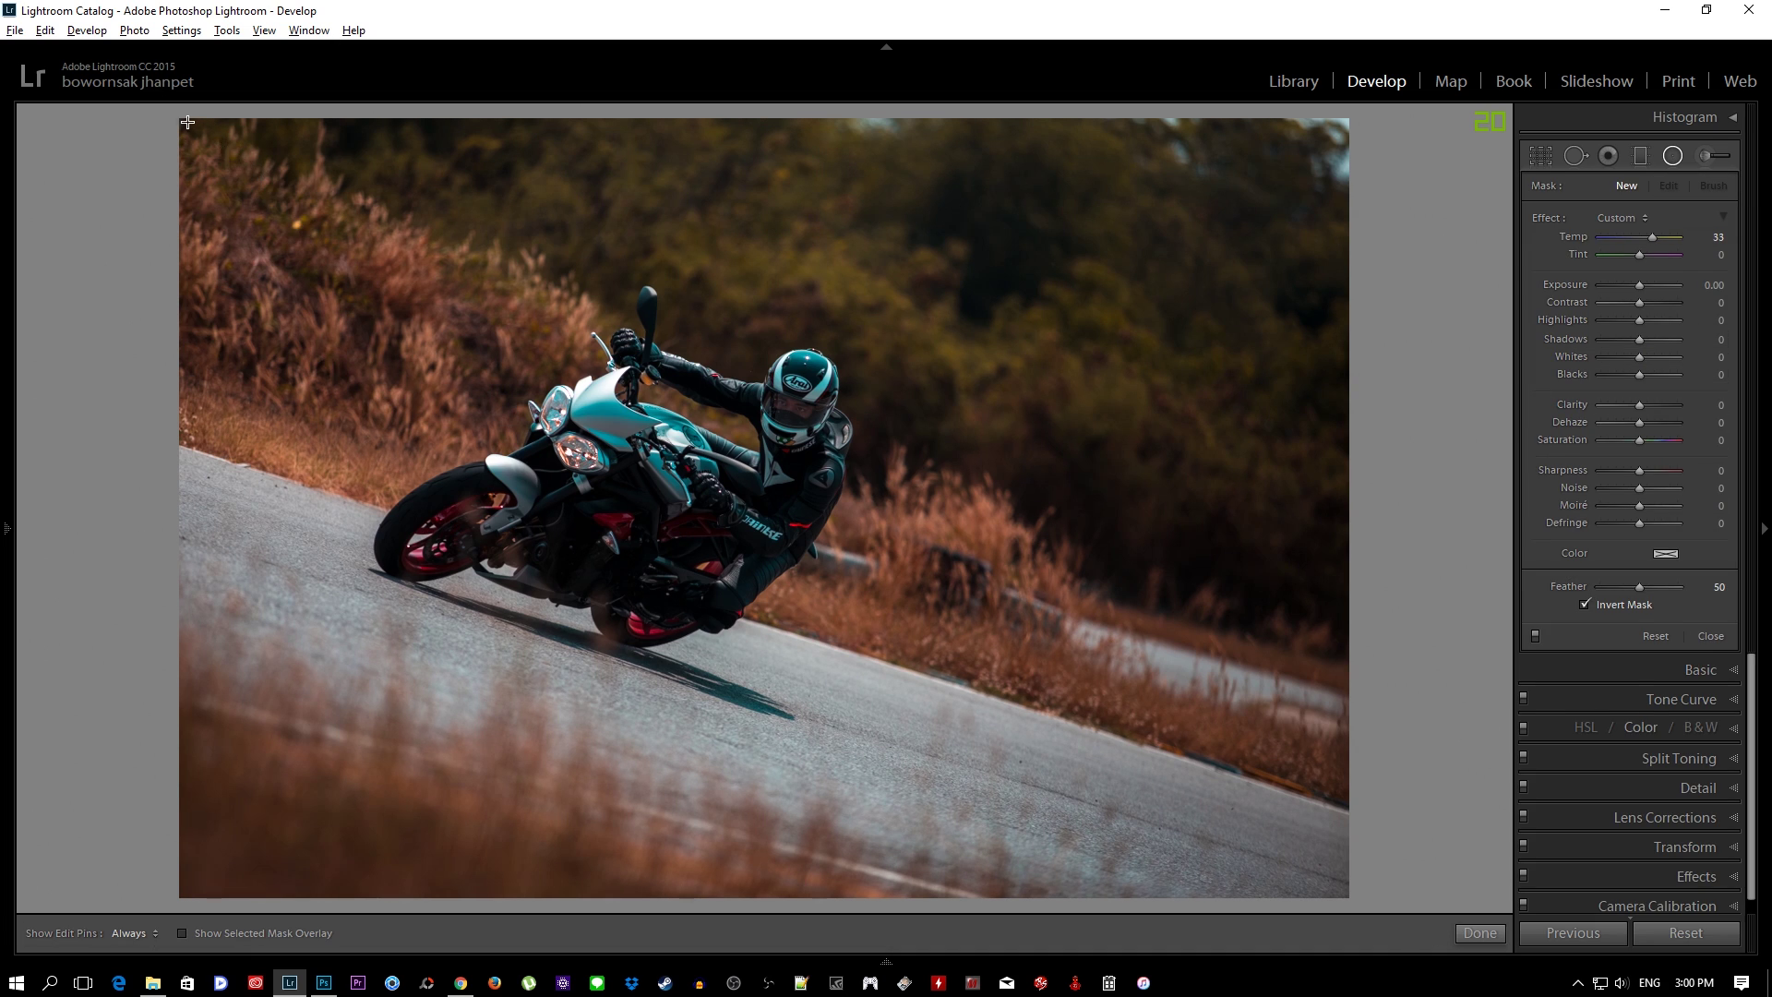
{"action": "left_click_drag", "start_coordinate": [189, 122], "coordinate": [777, 548]}
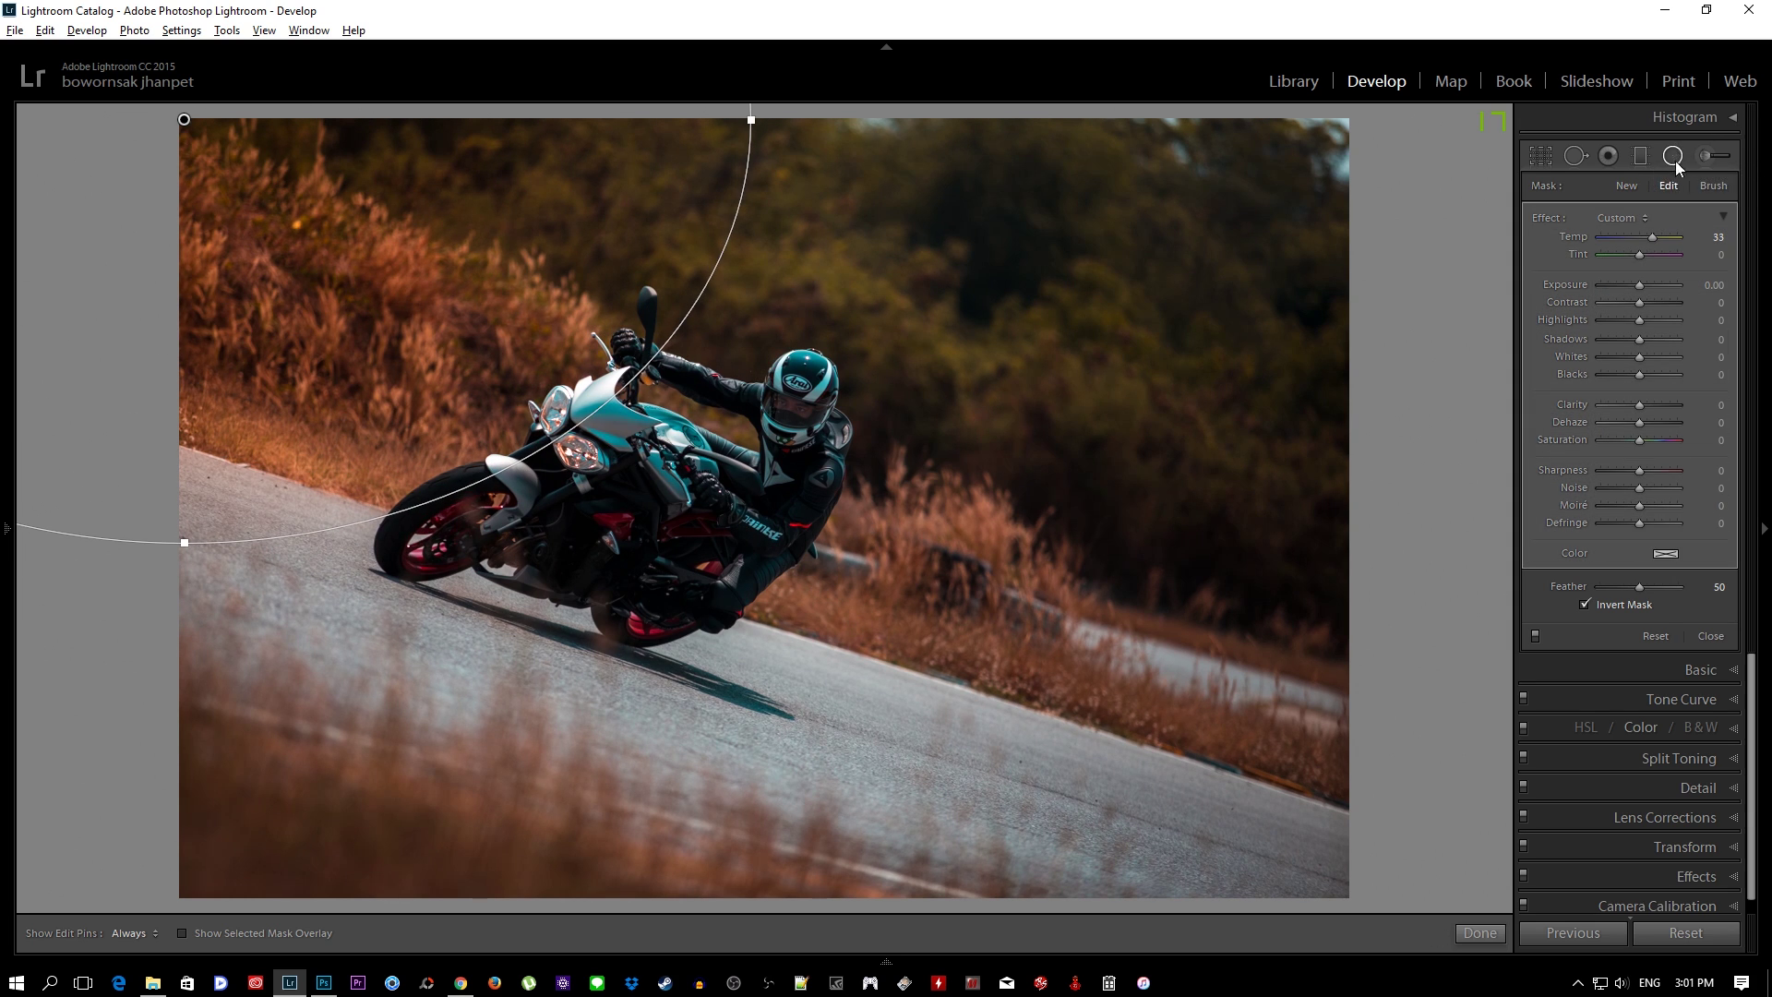
{"action": "mouse_move", "coordinate": [1651, 237]}
{"action": "left_mouse_down"}
{"action": "mouse_move", "coordinate": [1626, 242]}
{"action": "mouse_move", "coordinate": [1662, 239]}
{"action": "left_mouse_up"}
{"action": "left_click_drag", "start_coordinate": [1654, 240], "coordinate": [1658, 240]}
{"action": "left_click_drag", "start_coordinate": [1640, 284], "coordinate": [1647, 284]}
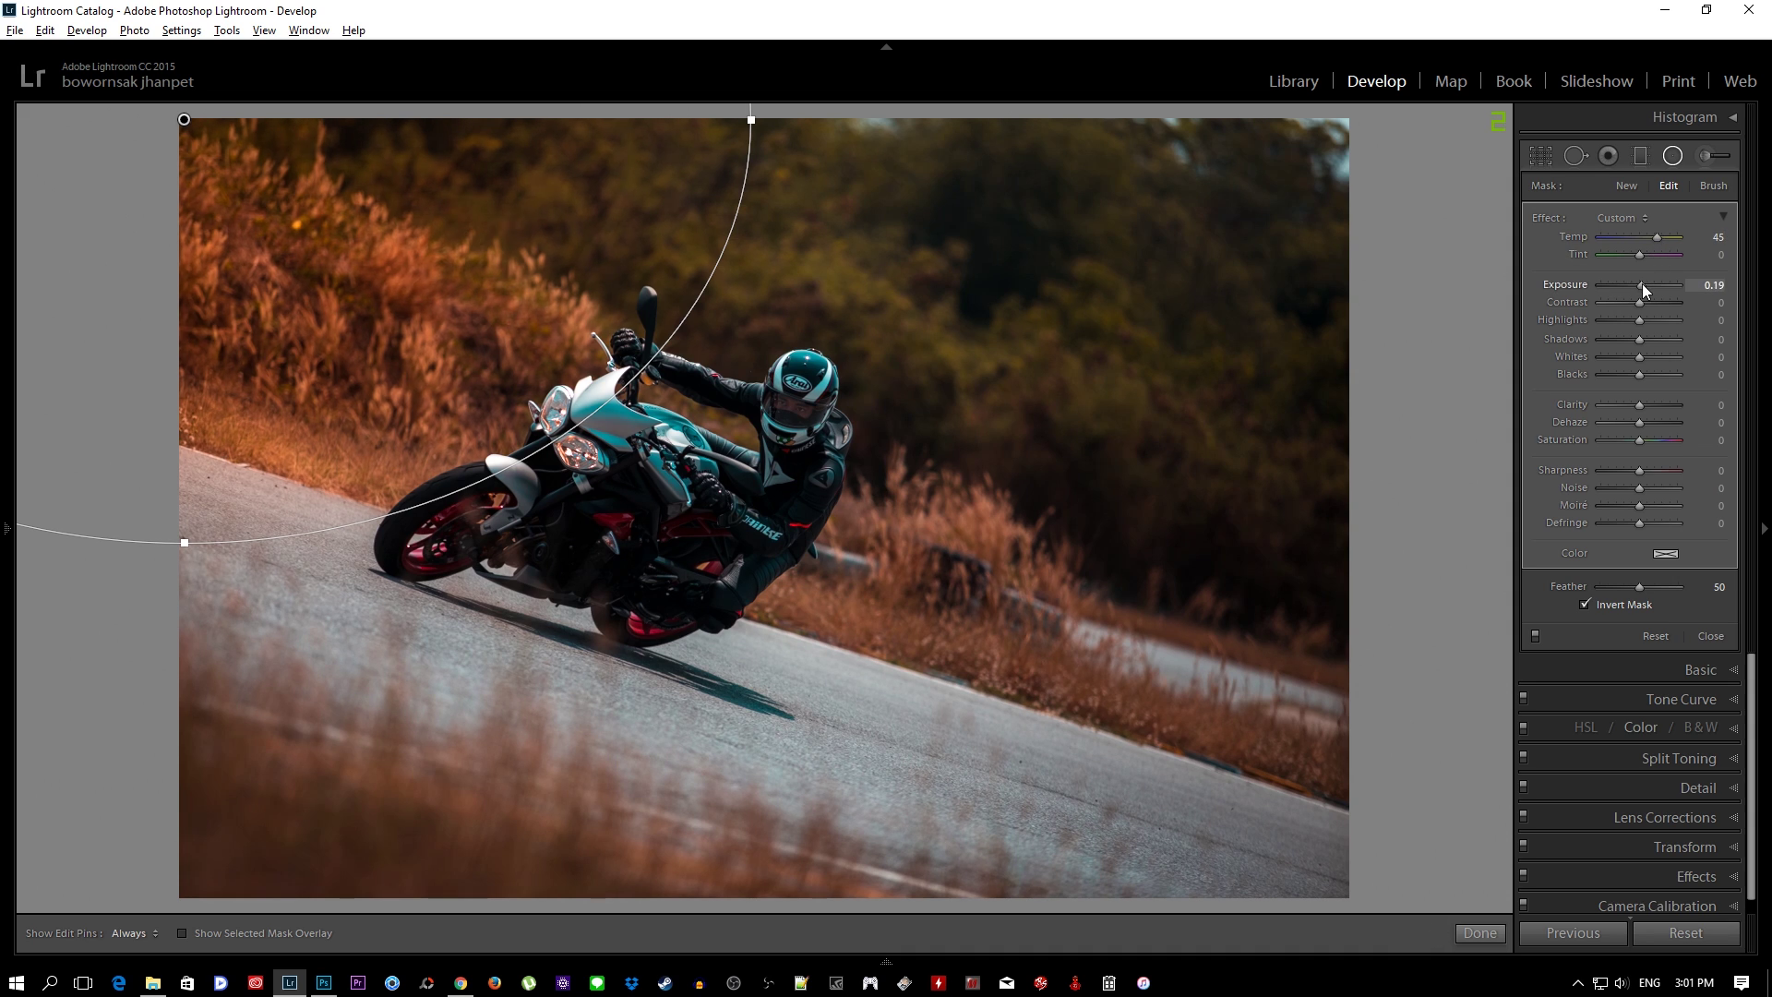
{"action": "left_click", "coordinate": [1673, 155]}
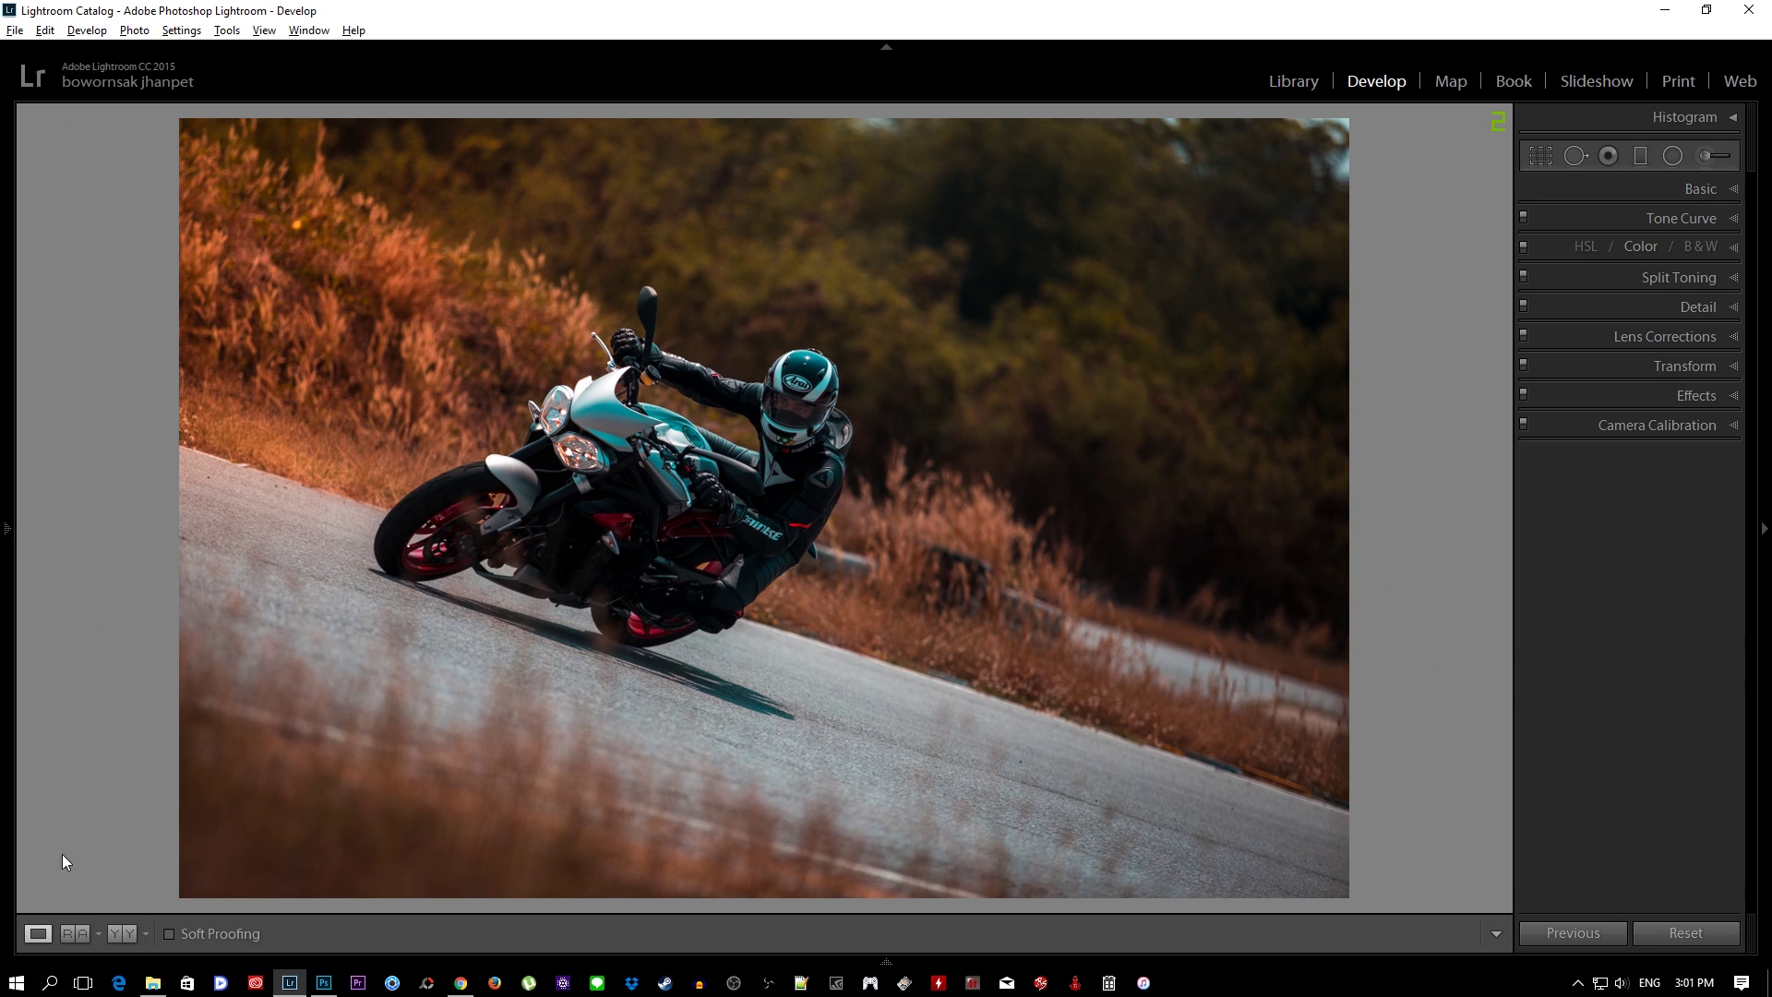
- In the Detail panel, set the Sharpening Amount to 70
{"action": "left_click", "coordinate": [1676, 351]}
{"action": "left_click", "coordinate": [1675, 338]}
{"action": "left_click", "coordinate": [1625, 303]}
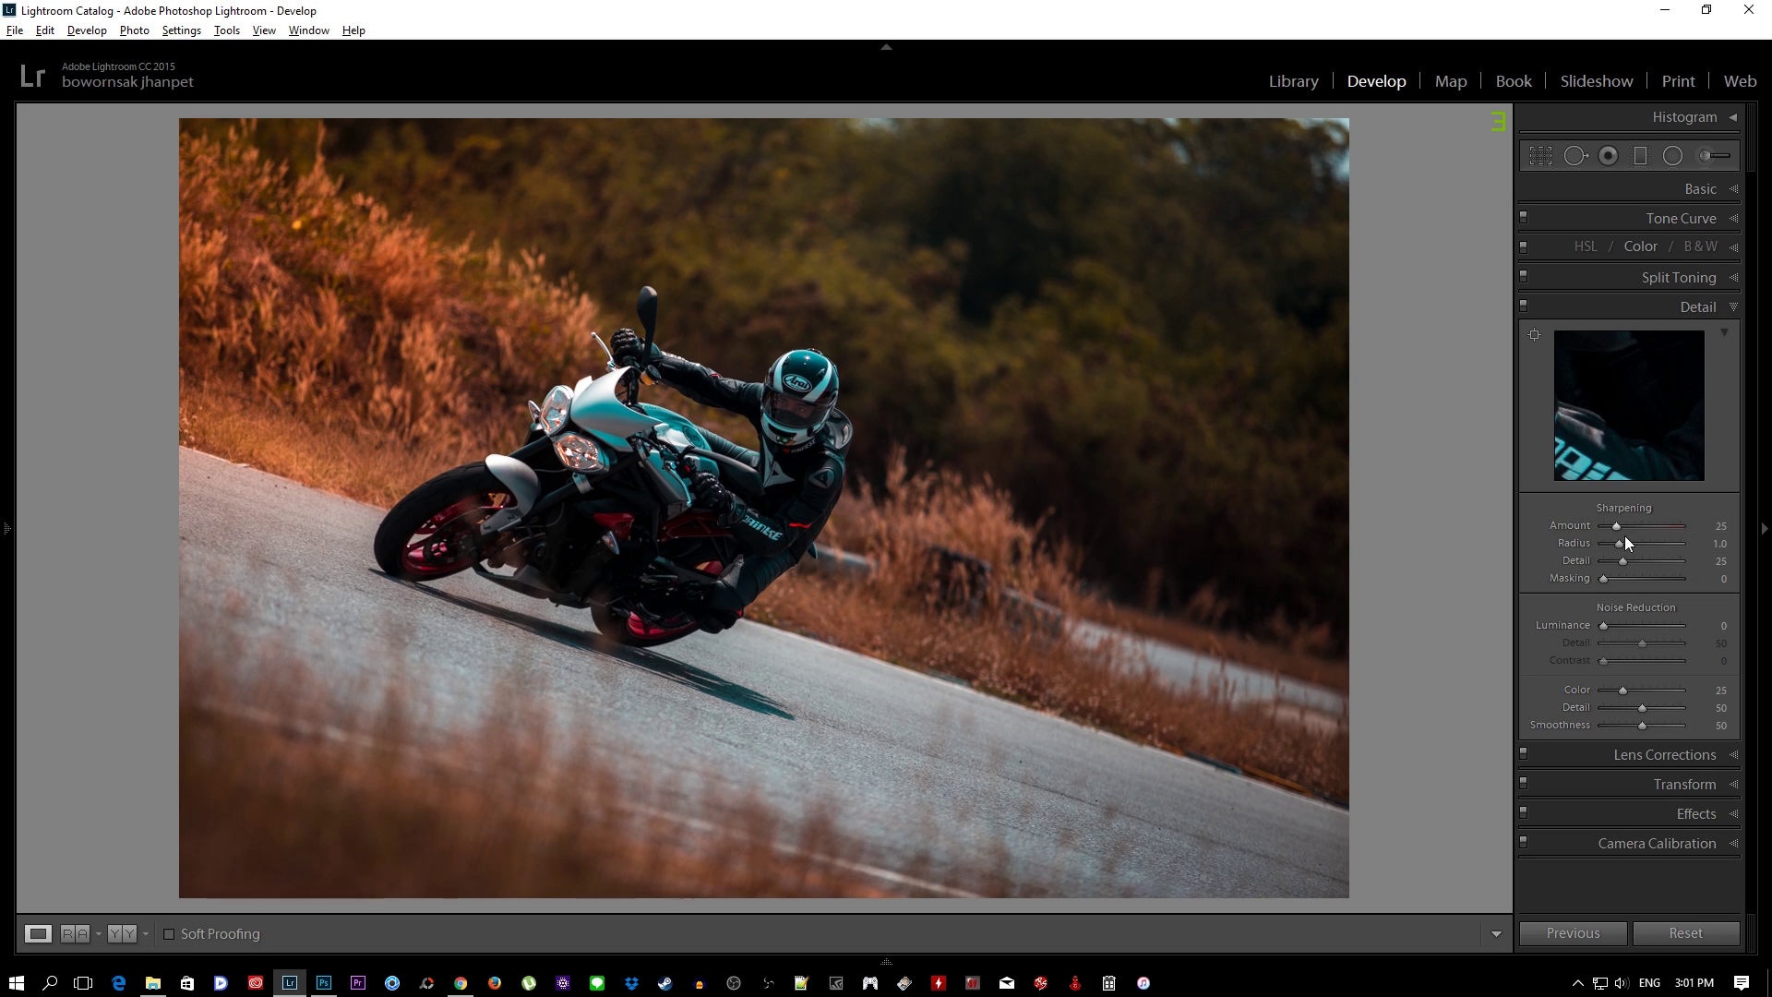
{"action": "left_click", "coordinate": [1721, 525]}
{"action": "type", "text": "70"}
{"action": "key", "text": "Return"}
- Alt-drag the Masking slider to 69 to confine sharpening to edges
{"action": "key", "text": "alt"}
{"action": "left_click", "coordinate": [1600, 579], "text": "alt"}
{"action": "mouse_move", "coordinate": [1600, 579]}
{"action": "left_mouse_down"}
{"action": "mouse_move", "coordinate": [1670, 584]}
{"action": "mouse_move", "coordinate": [1596, 598]}
{"action": "mouse_move", "coordinate": [1685, 595]}
{"action": "mouse_move", "coordinate": [1654, 601]}
{"action": "left_mouse_up"}
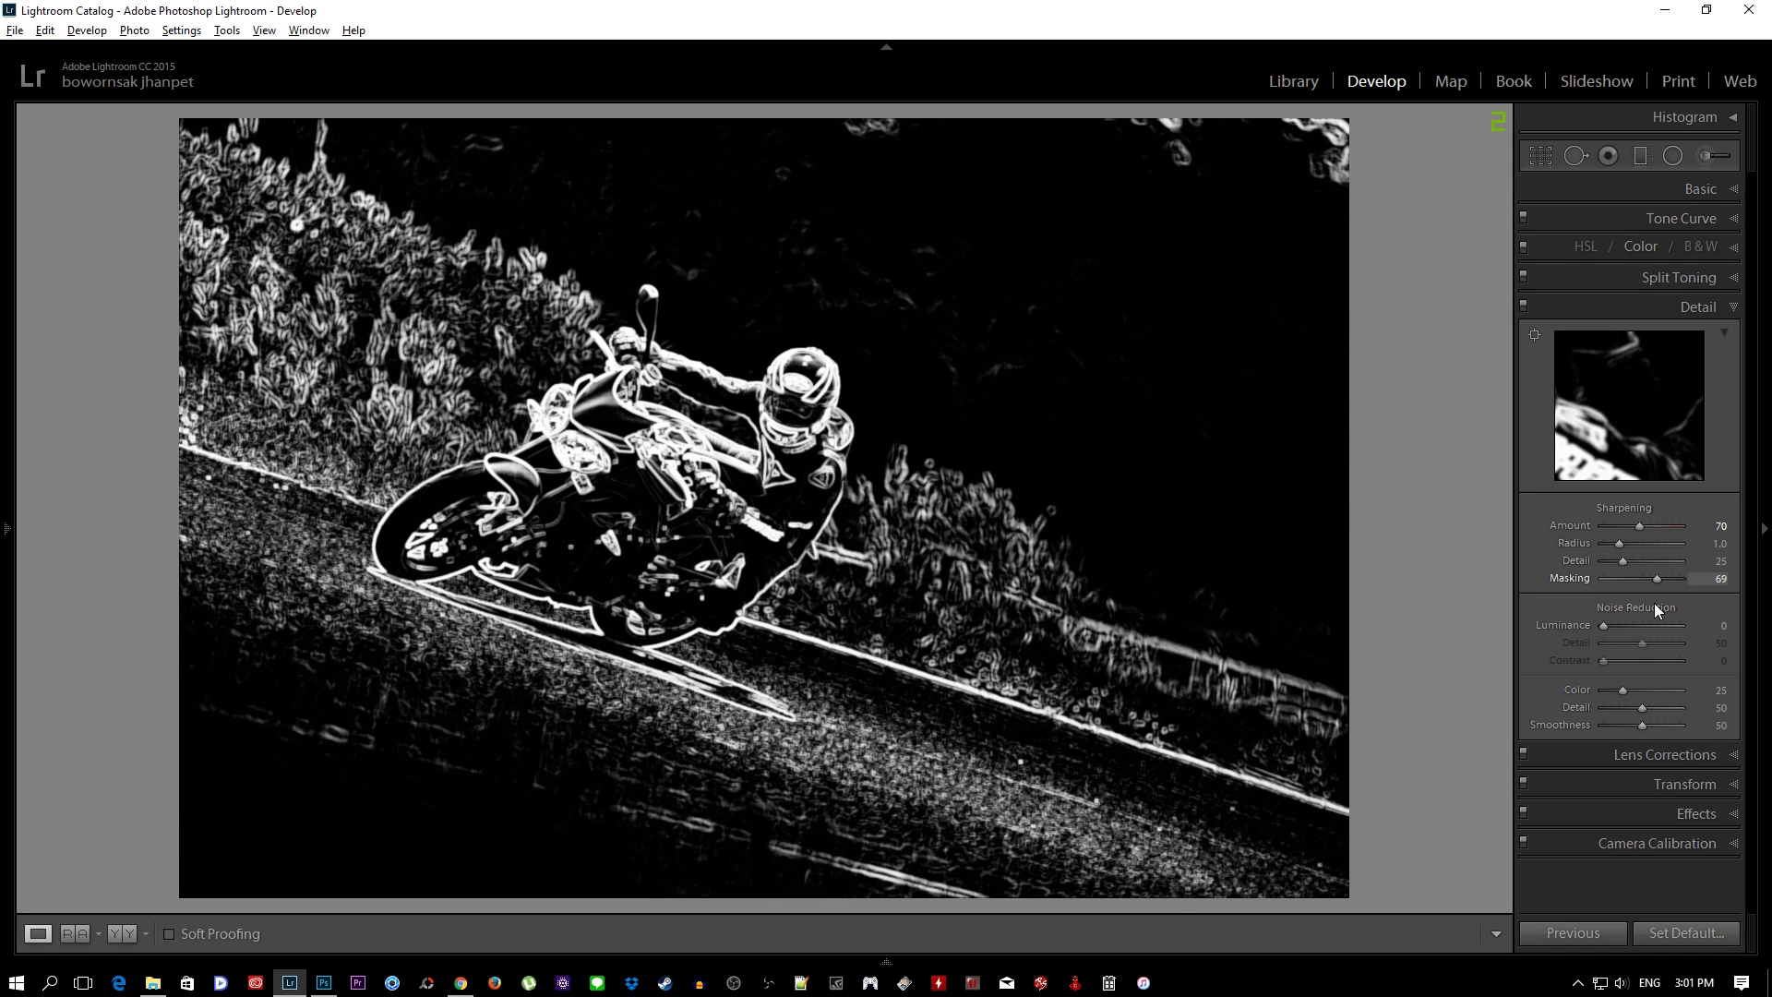
{"action": "left_click_drag", "start_coordinate": [1654, 604], "coordinate": [1654, 609]}
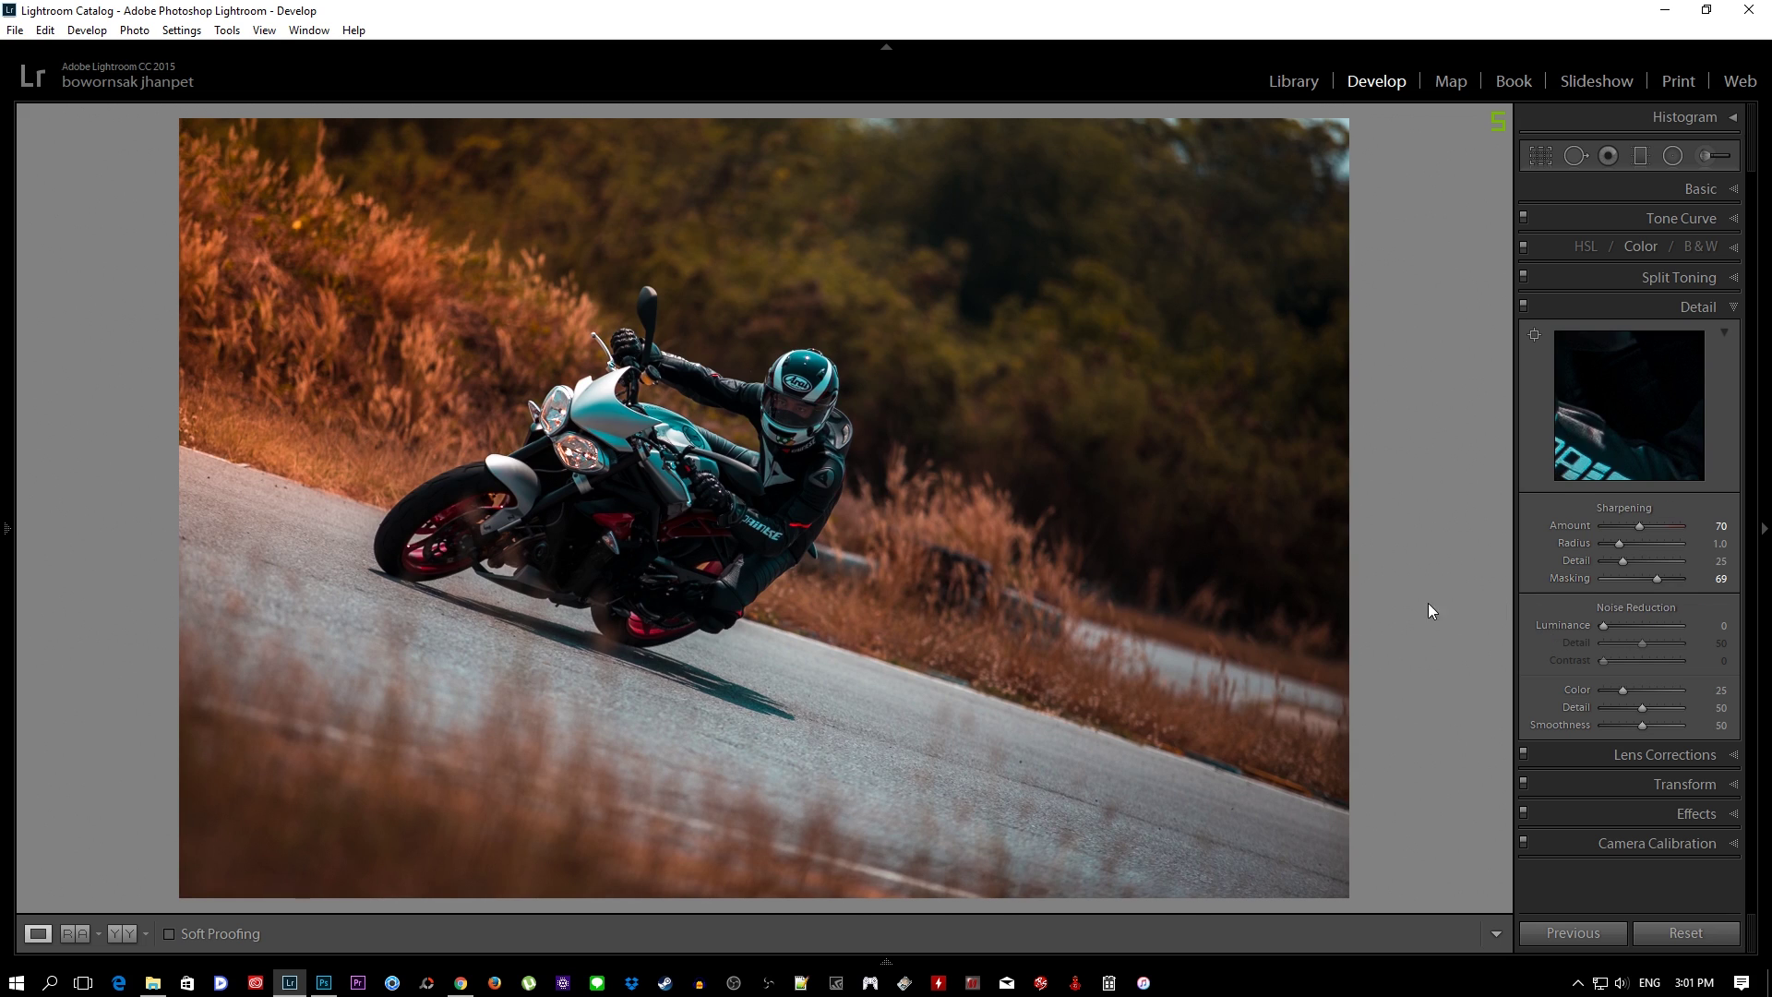
- View Before & After, review the Basic settings, then return to the single Loupe view
{"action": "left_click", "coordinate": [124, 937]}
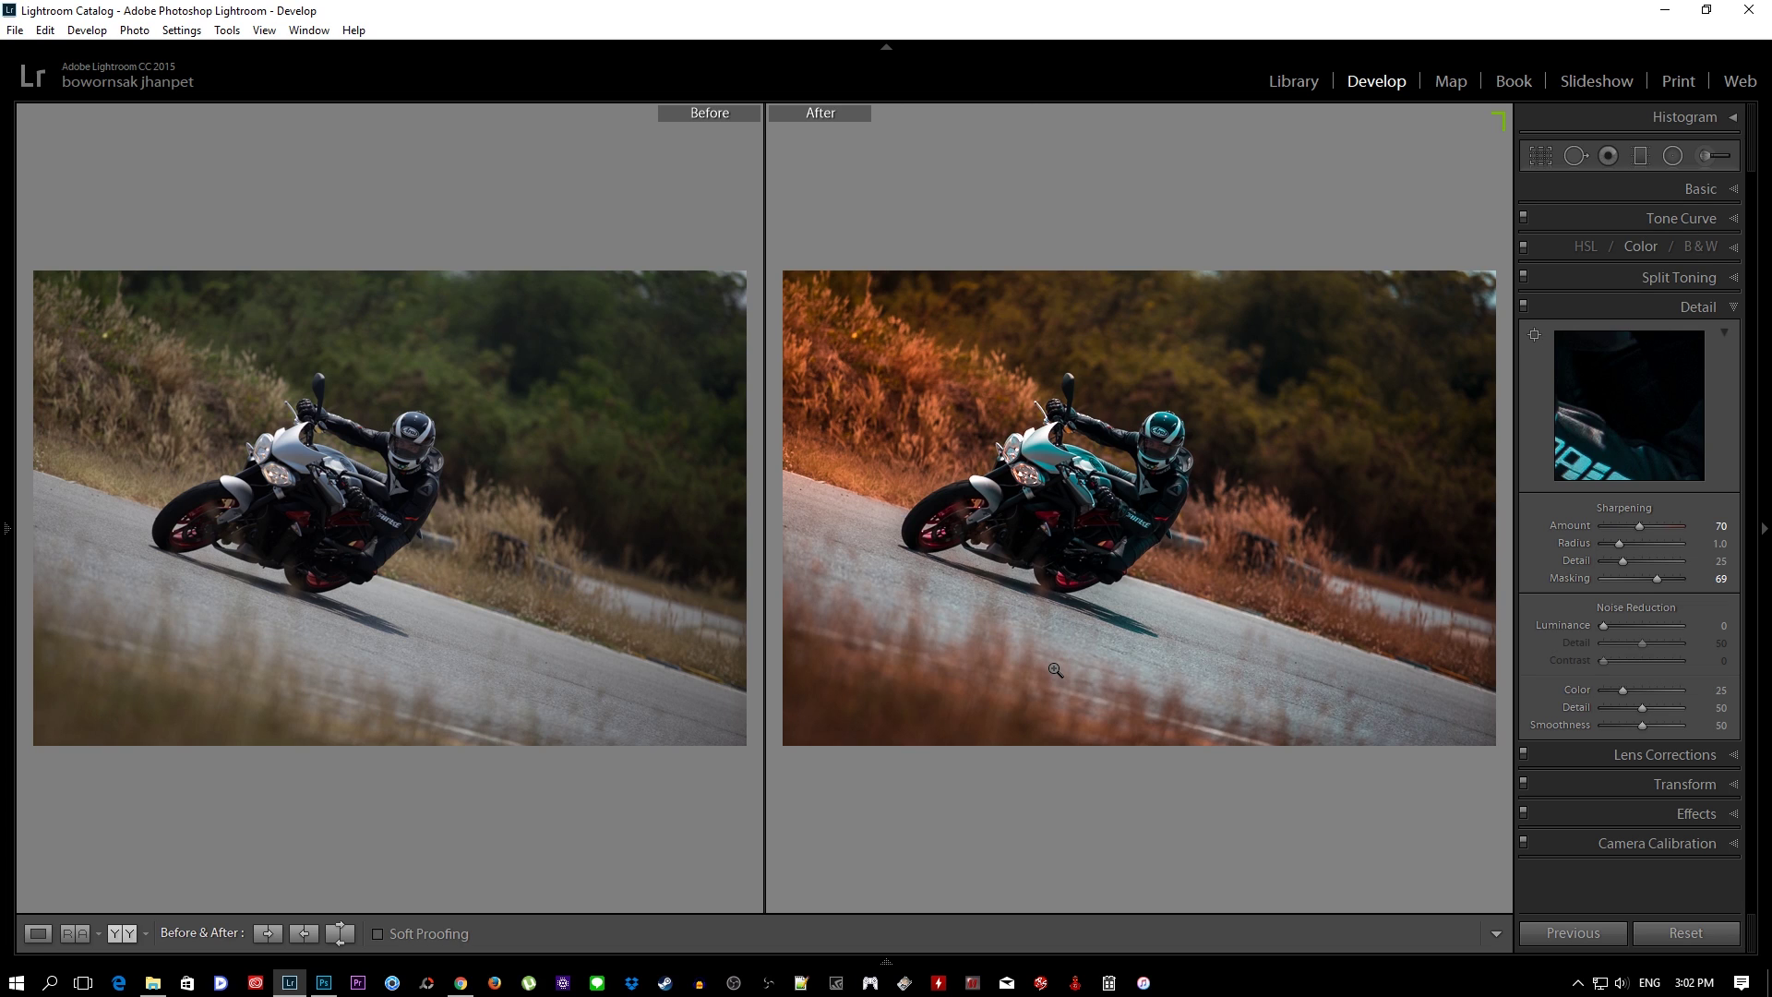
{"action": "left_click", "coordinate": [1642, 298]}
{"action": "left_click", "coordinate": [1625, 189]}
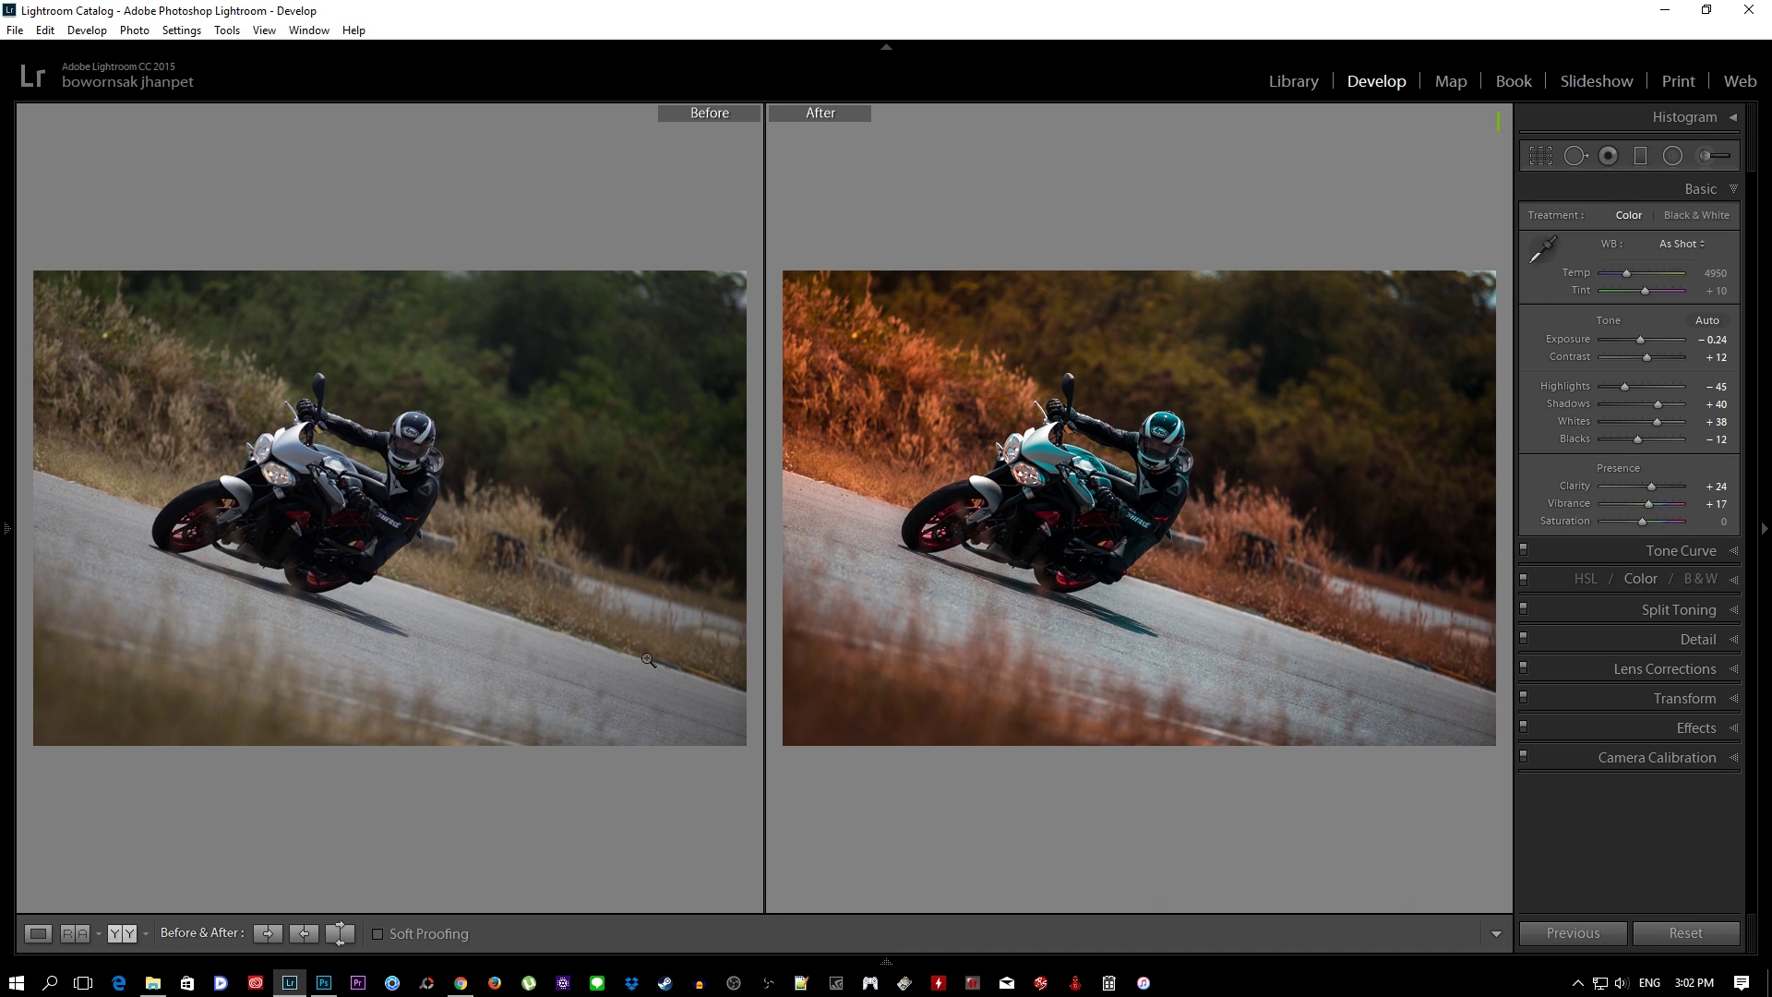
{"action": "left_click", "coordinate": [38, 932]}
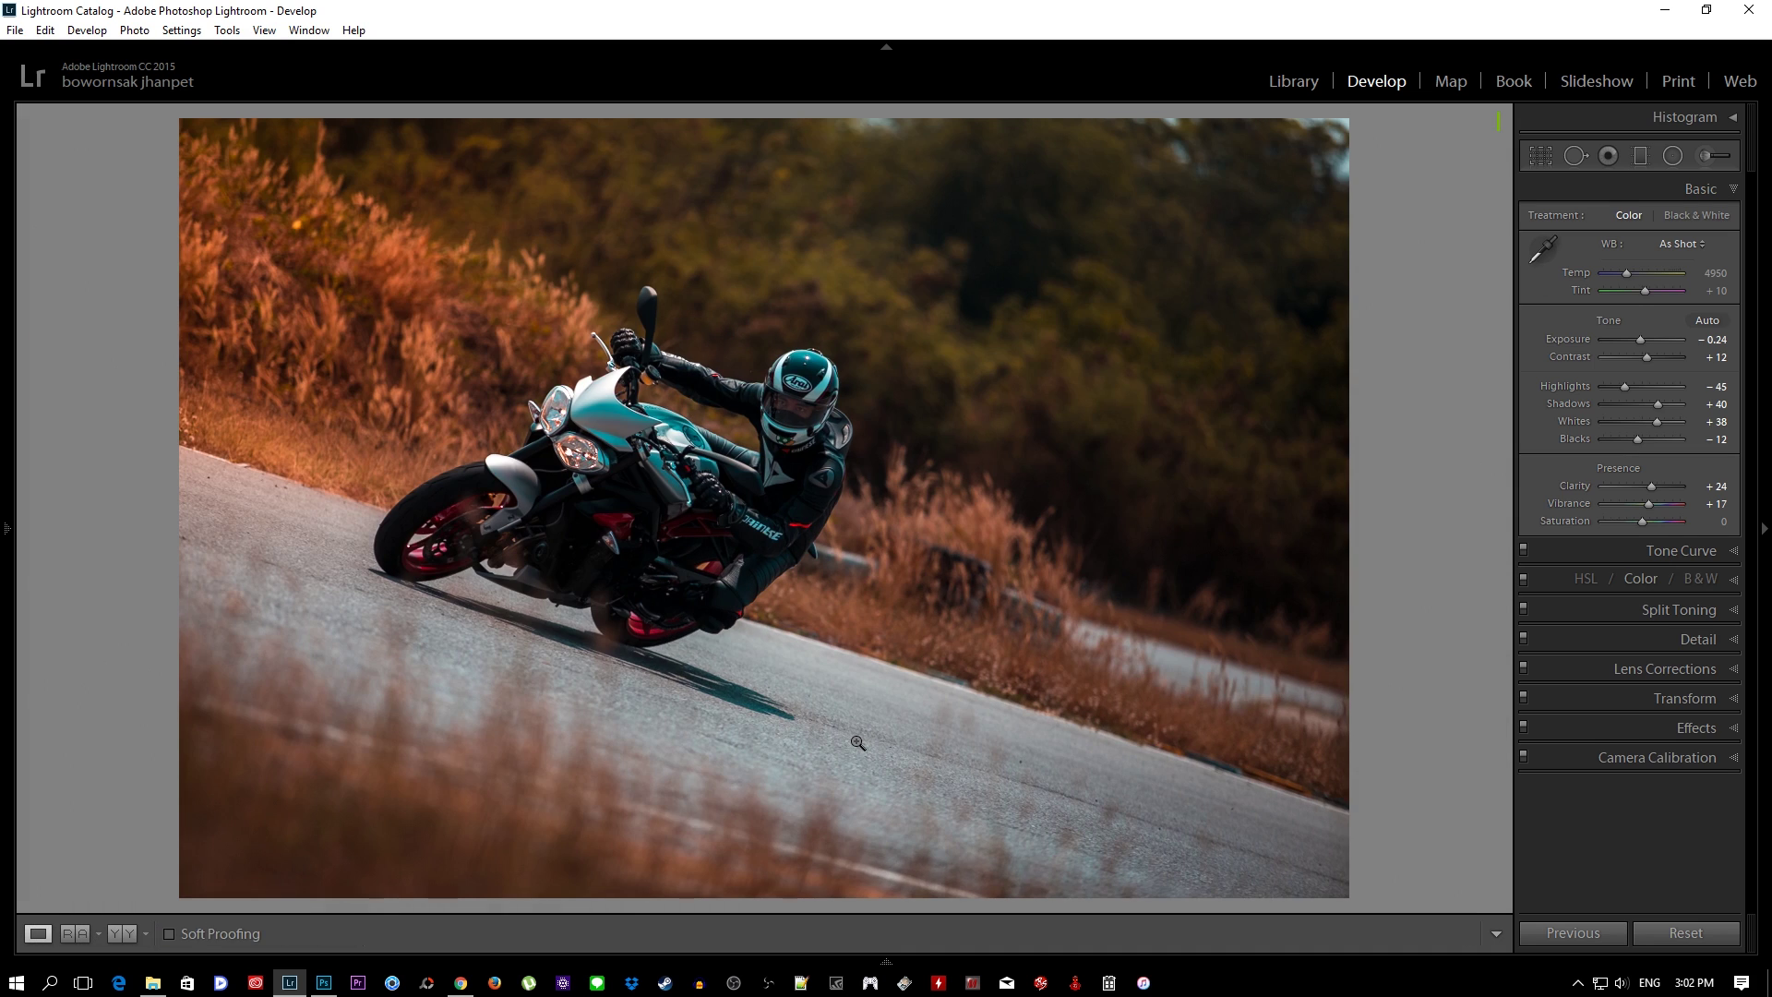